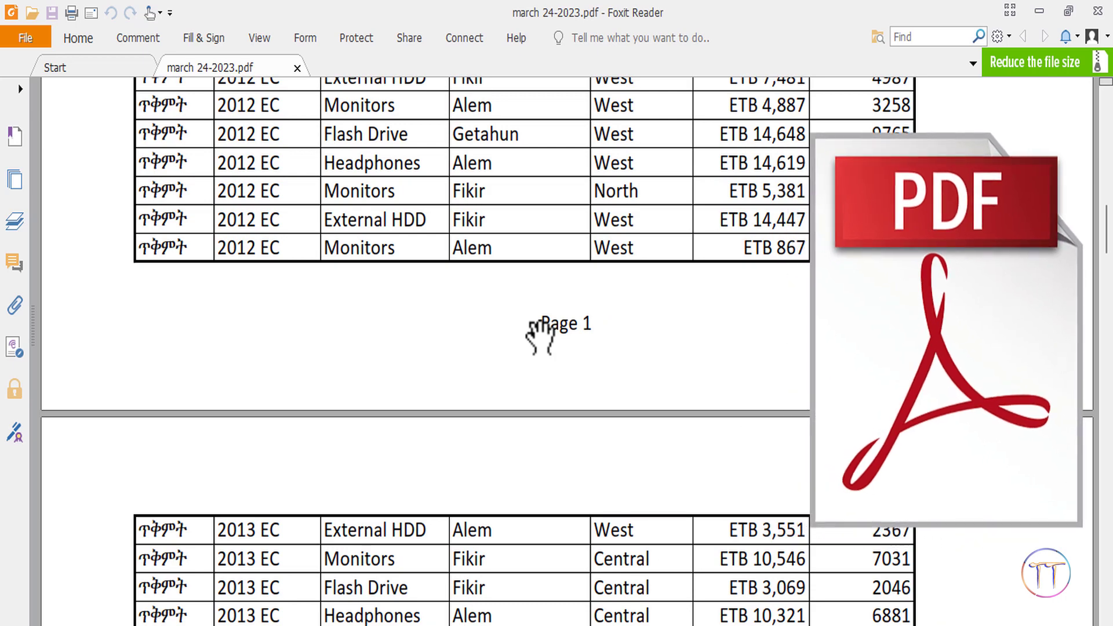
- Open the Data tab's Get Data menu to list the external import sources
scroll(541, 331, up, 4)
scroll(543, 322, up, 1)
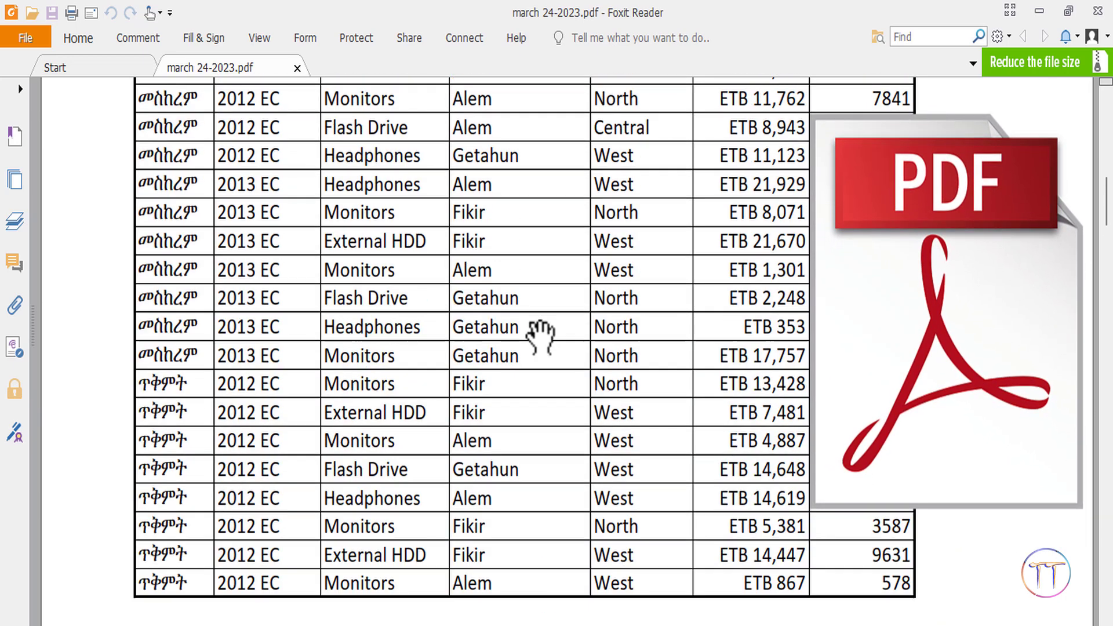
scroll(543, 322, up, 7)
scroll(543, 324, up, 10)
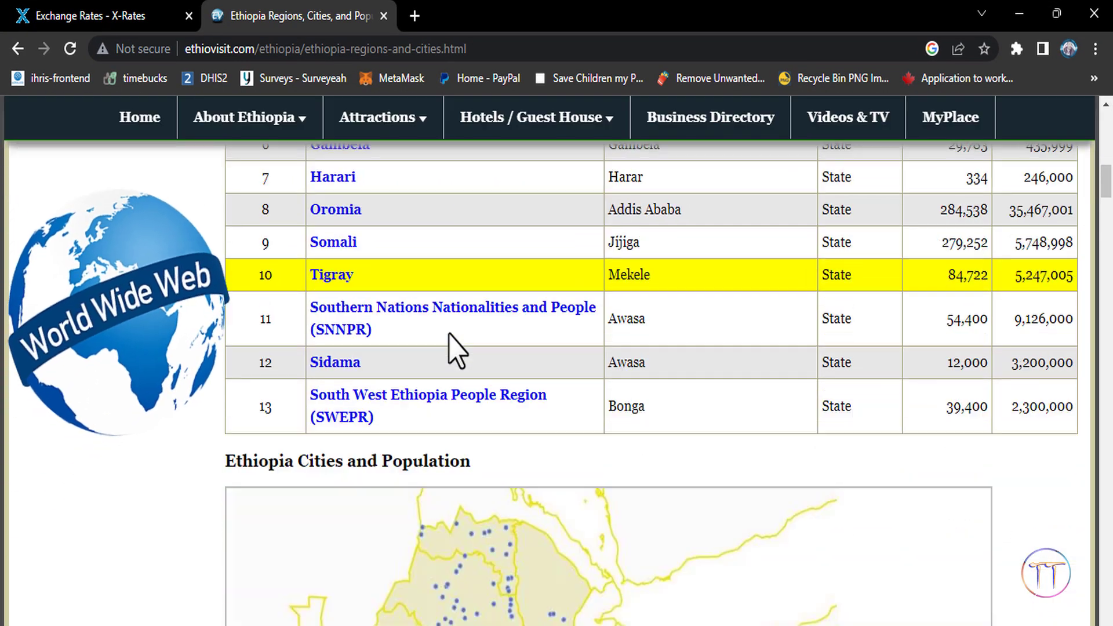
scroll(456, 351, up, 4)
scroll(456, 351, down, 2)
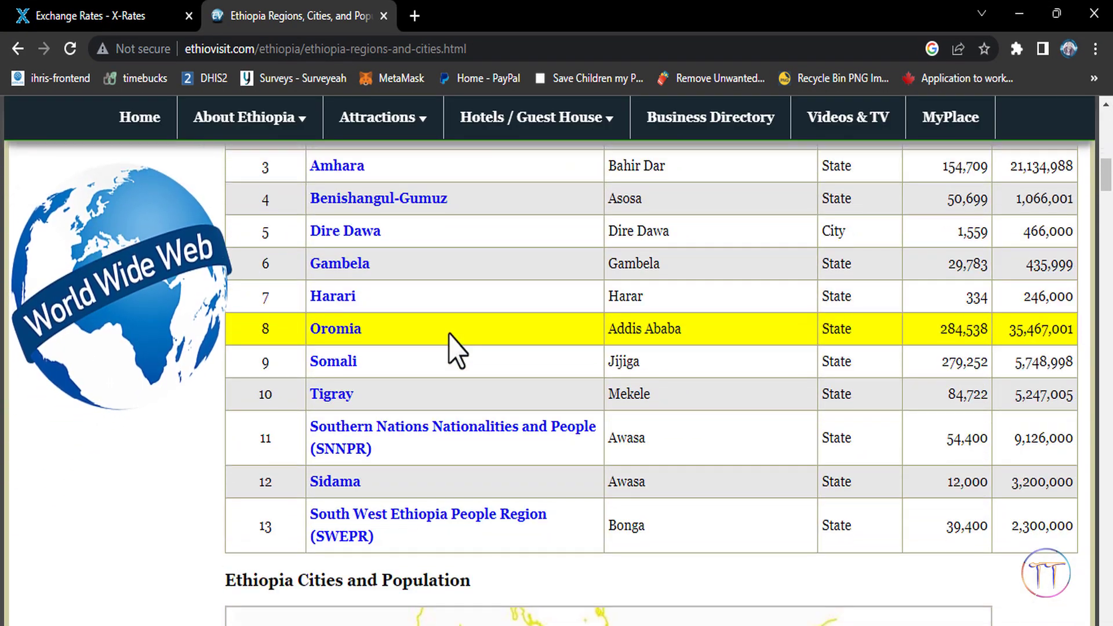
scroll(456, 351, up, 3)
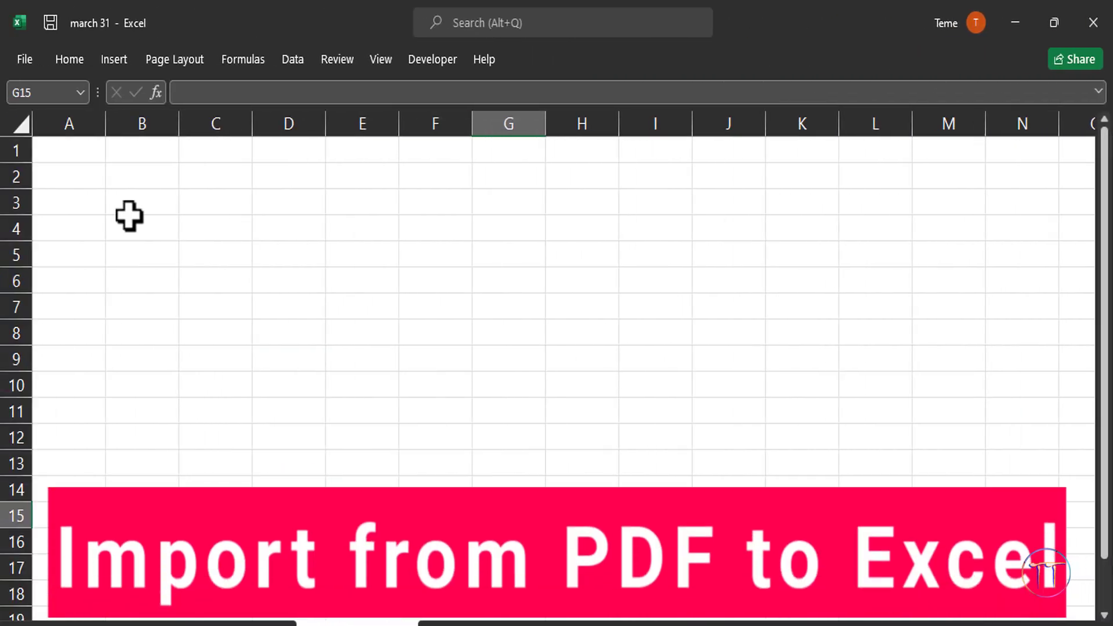
click(471, 94)
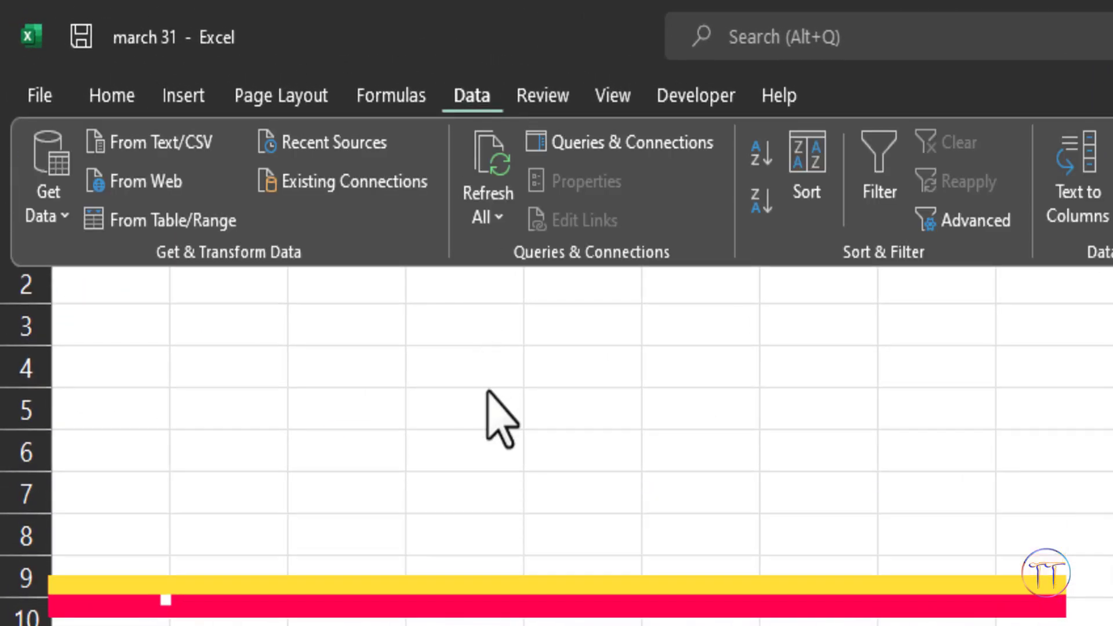
click(63, 213)
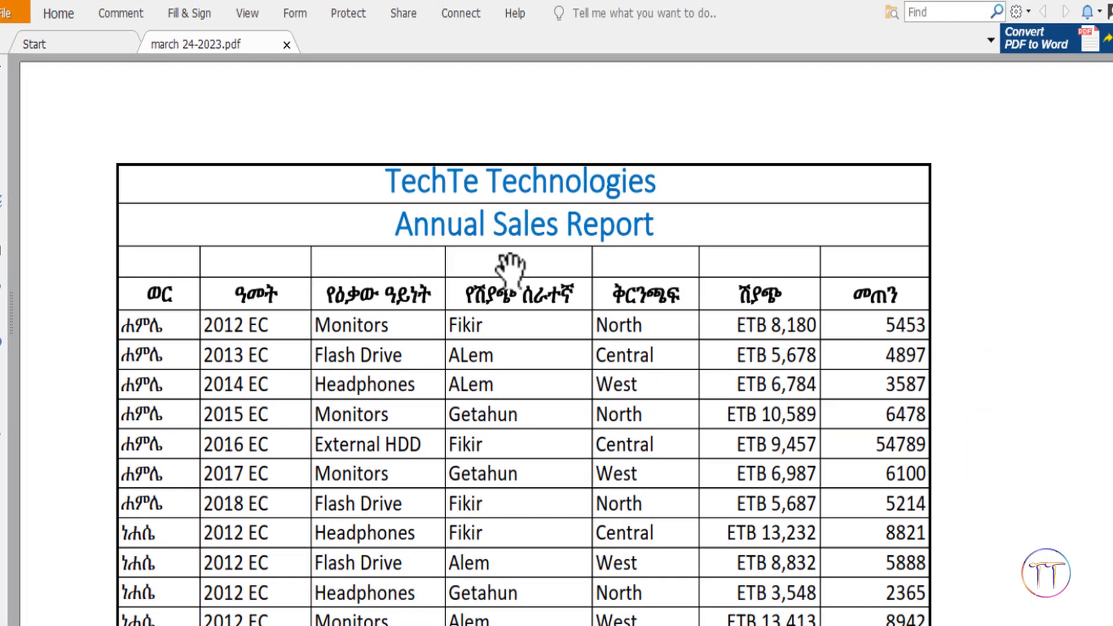
scroll(486, 281, down, 3)
scroll(486, 281, down, 5)
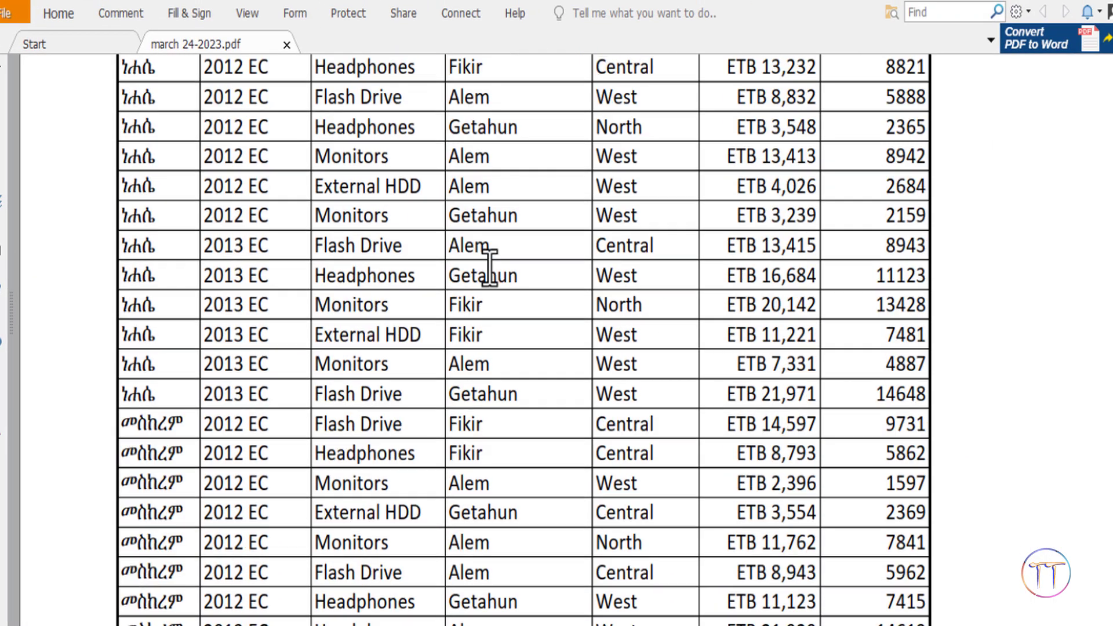
scroll(486, 281, down, 5)
scroll(486, 281, down, 5)
scroll(486, 281, down, 5)
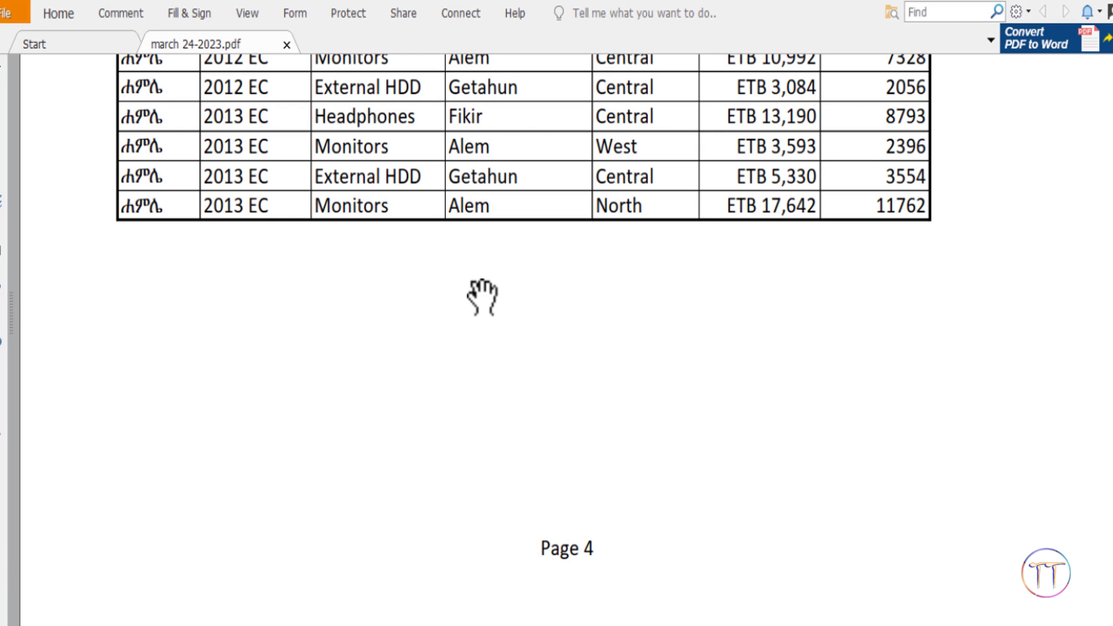
scroll(562, 219, up, 4)
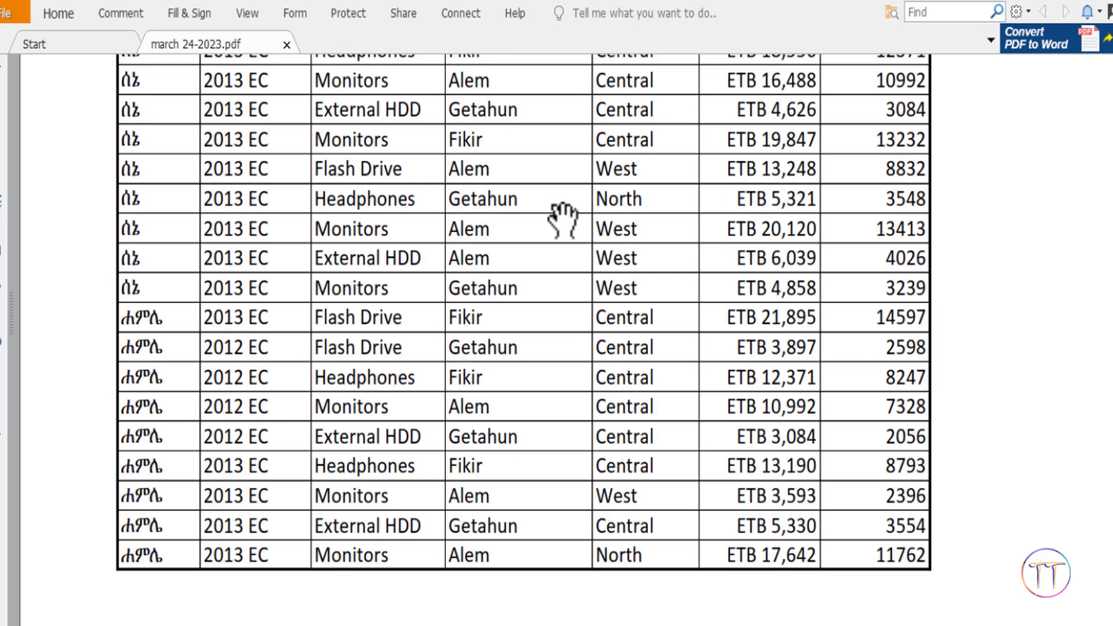
scroll(563, 219, up, 5)
scroll(562, 219, up, 5)
scroll(562, 219, up, 5)
scroll(563, 219, up, 5)
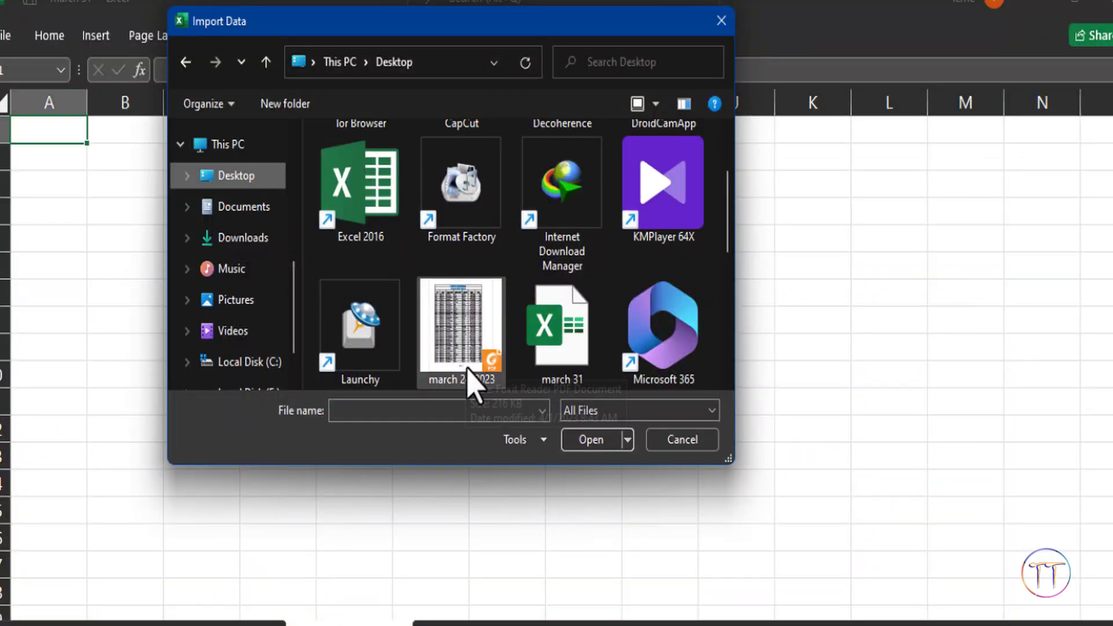
- Open march 24-2023.pdf for import and preview its tables on pages 1 through 4
click(470, 375)
click(578, 446)
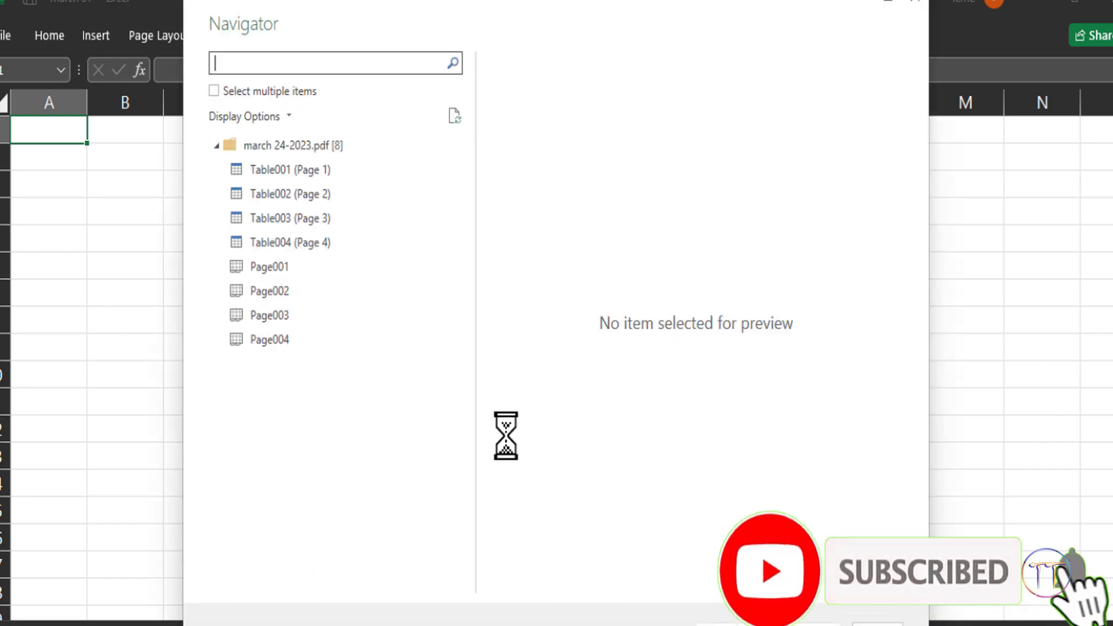
click(282, 175)
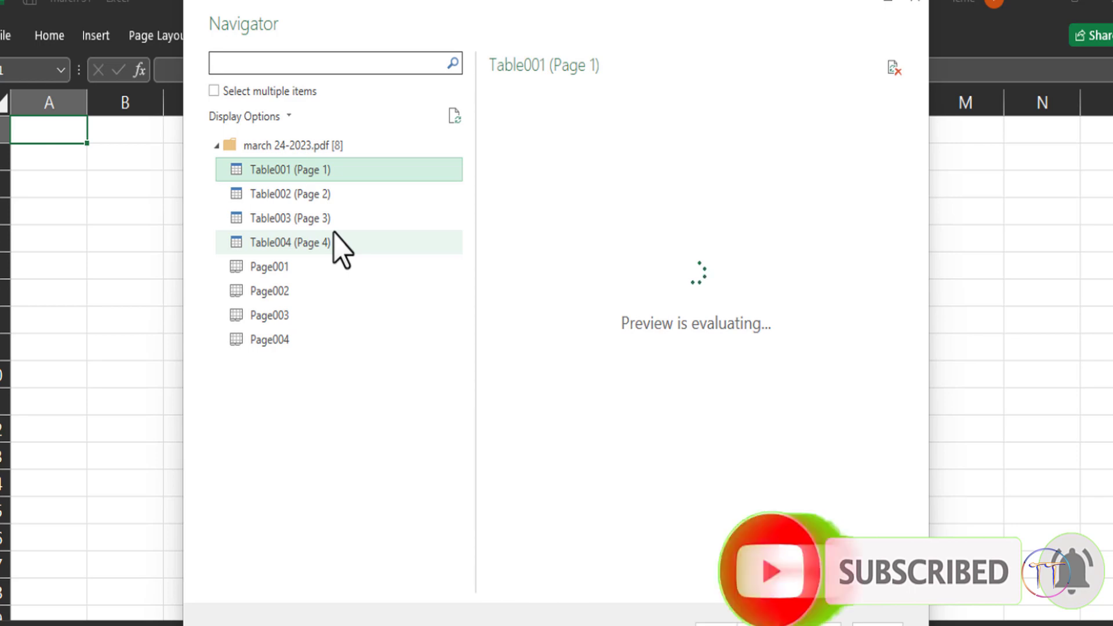
click(298, 197)
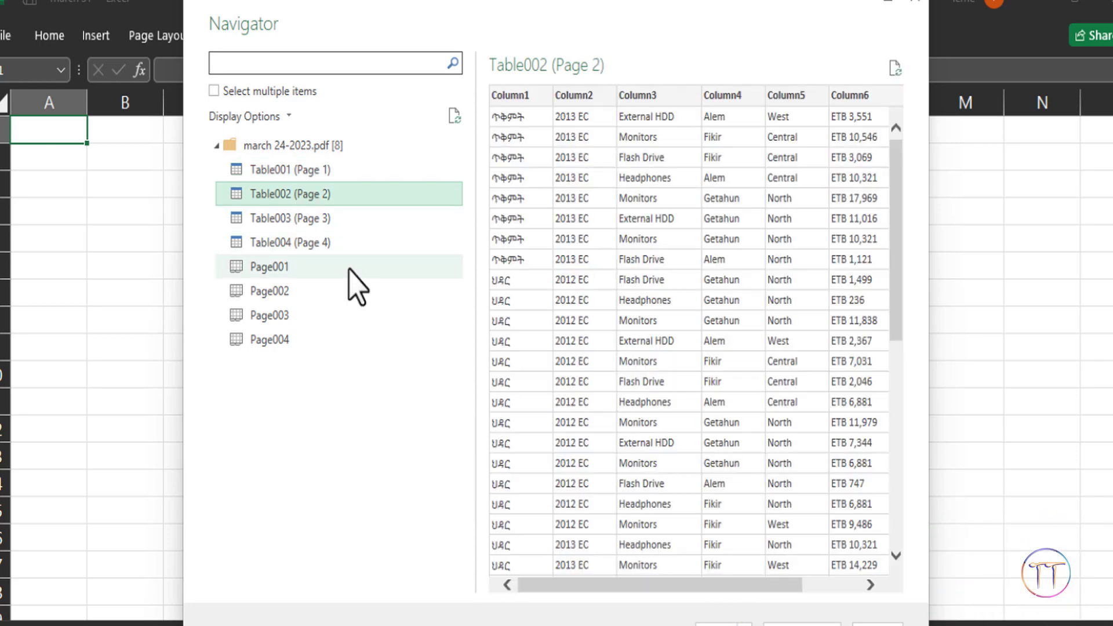
click(302, 223)
click(308, 243)
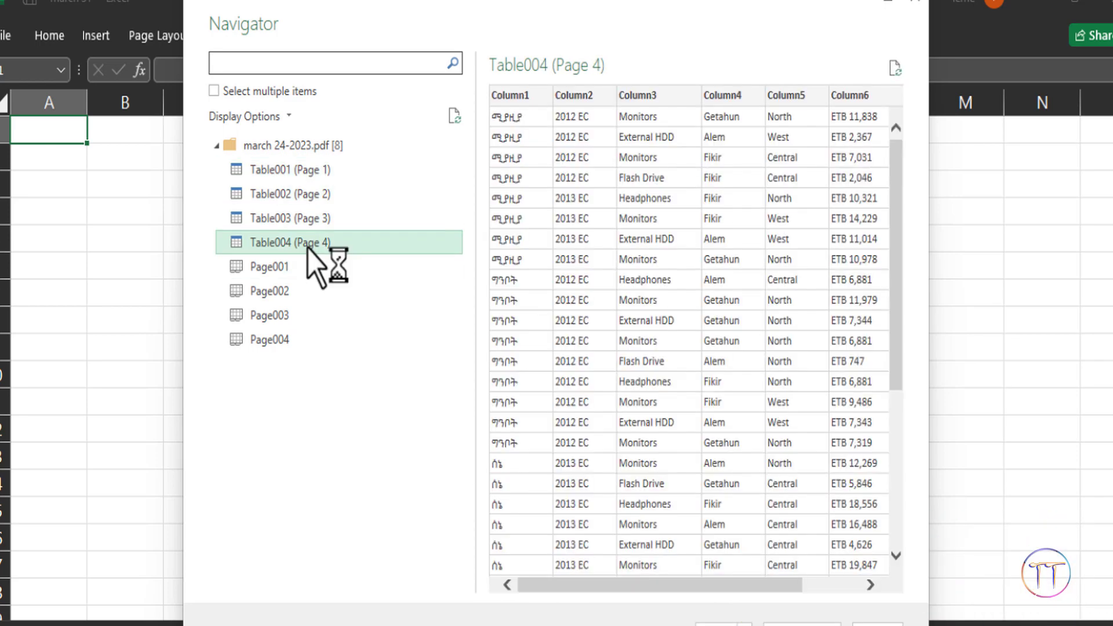
- Select Table001 (Page 1), enlarge the Navigator window, and load that table into the sheet
click(293, 171)
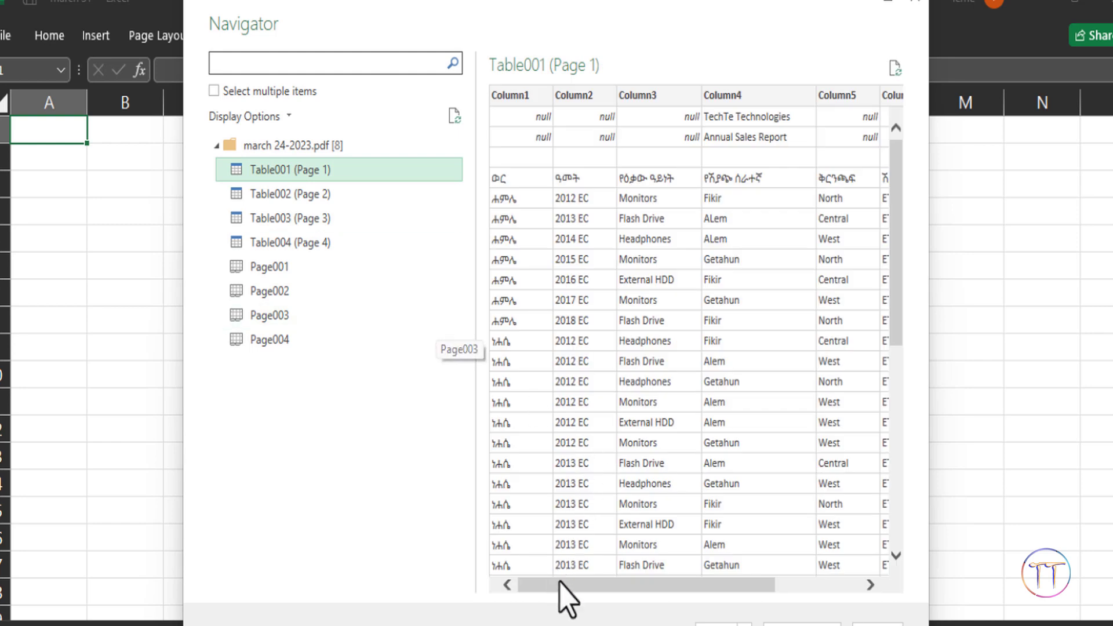
mouse_move(559, 582)
mouse_down()
mouse_move(720, 596)
mouse_move(490, 589)
mouse_up()
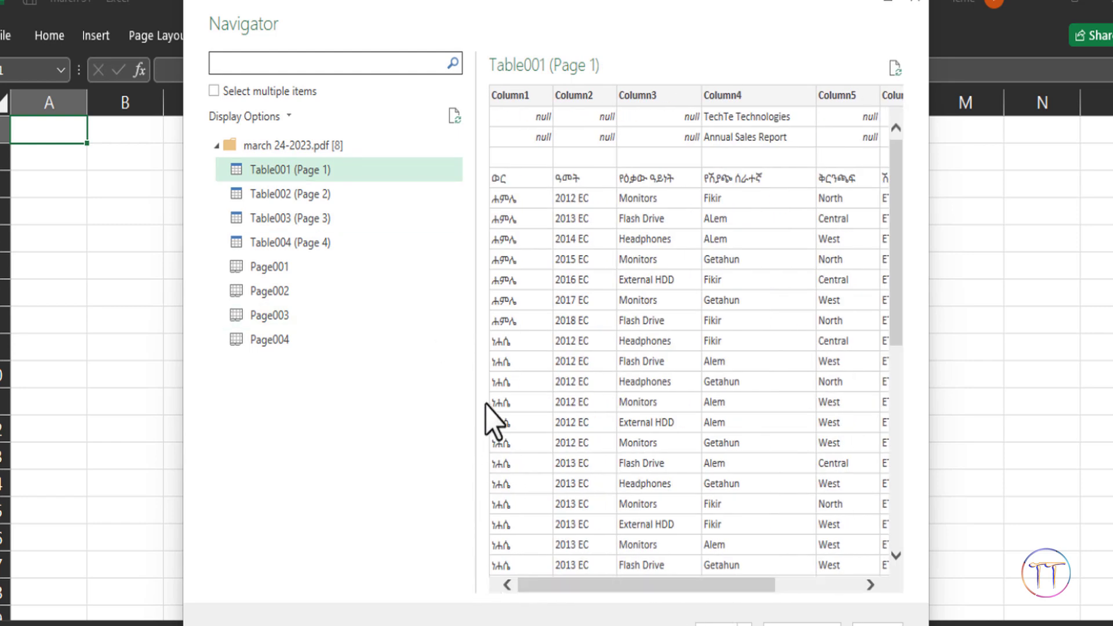
key(Down)
key(Down)
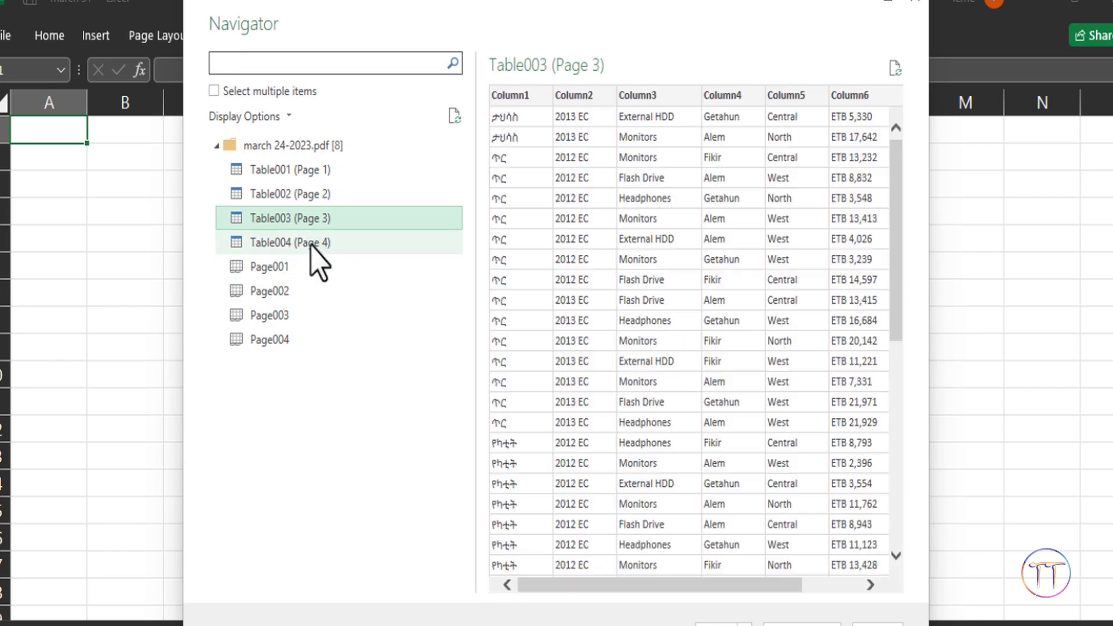
click(312, 243)
click(292, 171)
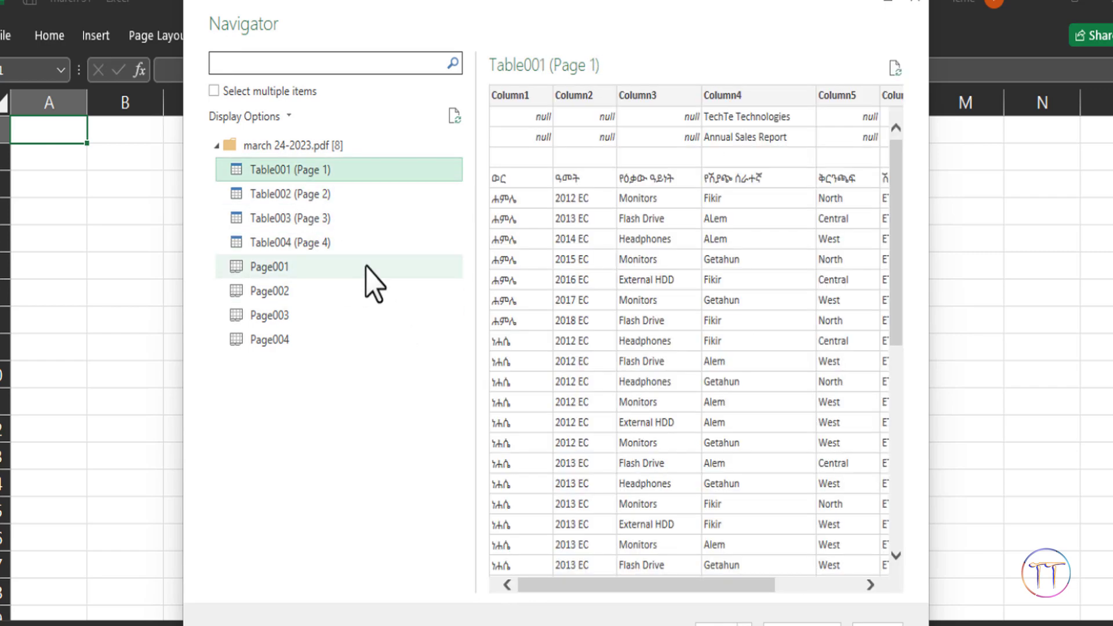
drag(928, 623, 953, 604)
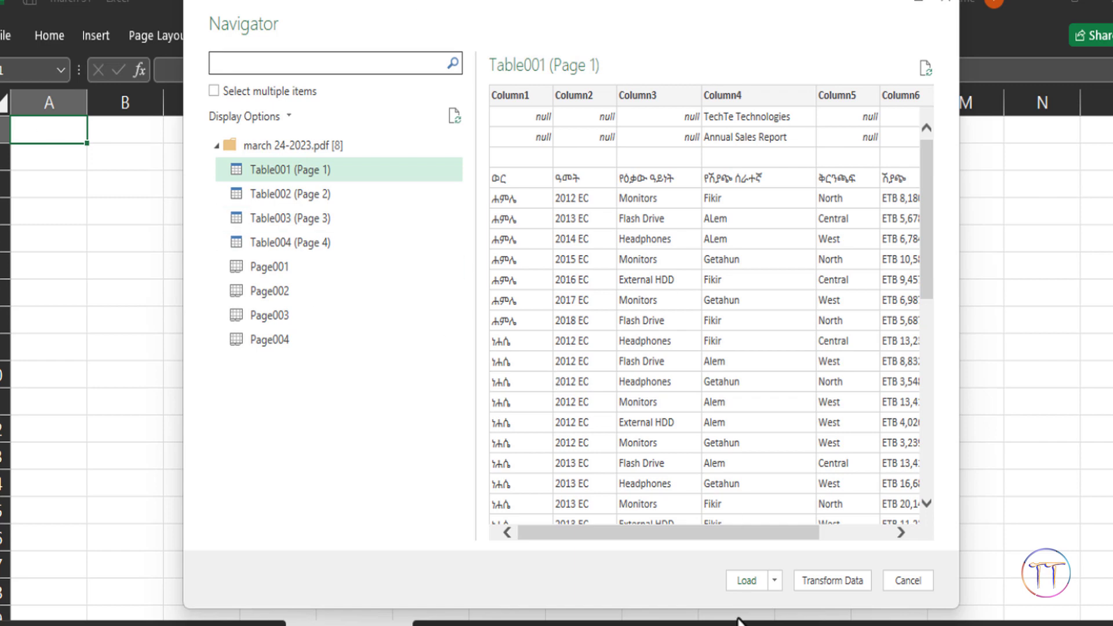
click(746, 580)
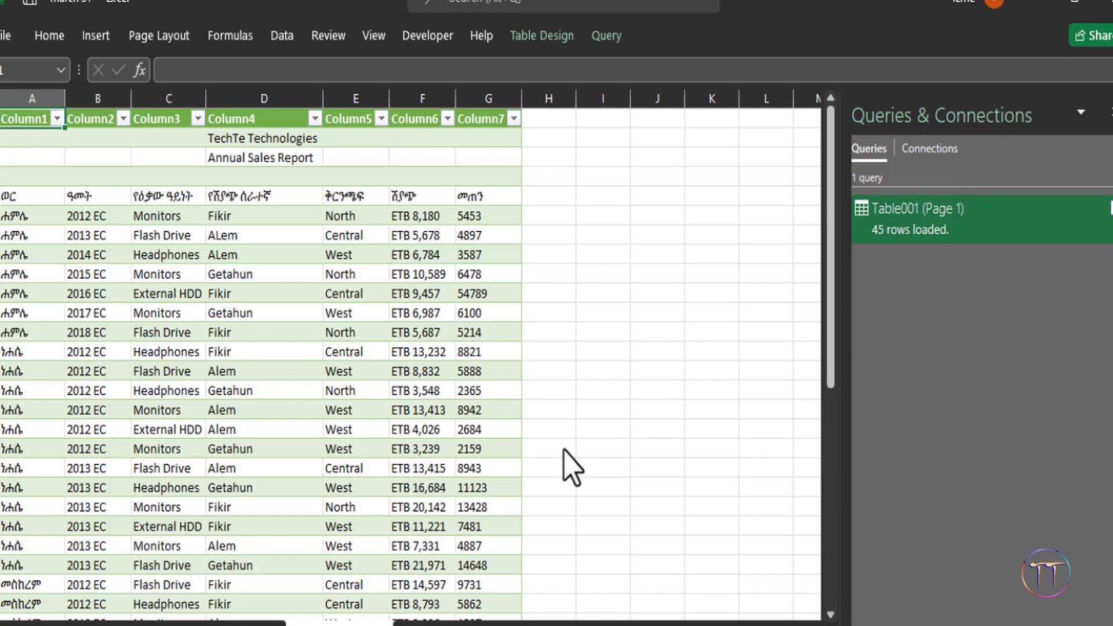
- Close the Queries & Connections pane and choose Get Data > From File > From PDF again
click(1108, 112)
scroll(328, 301, down, 4)
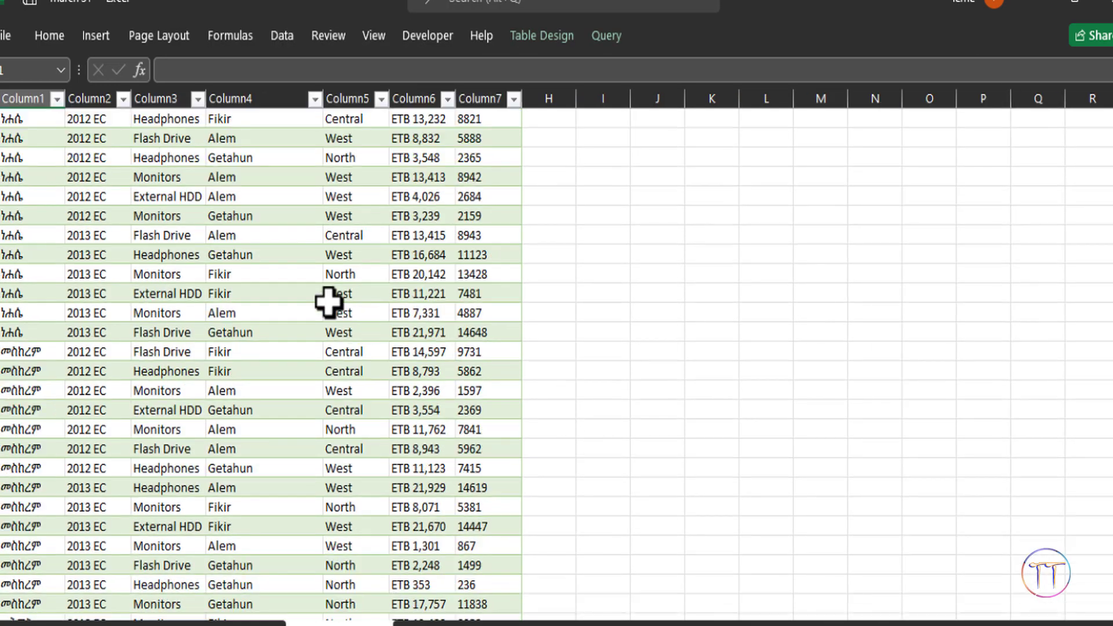
scroll(328, 300, down, 5)
click(282, 35)
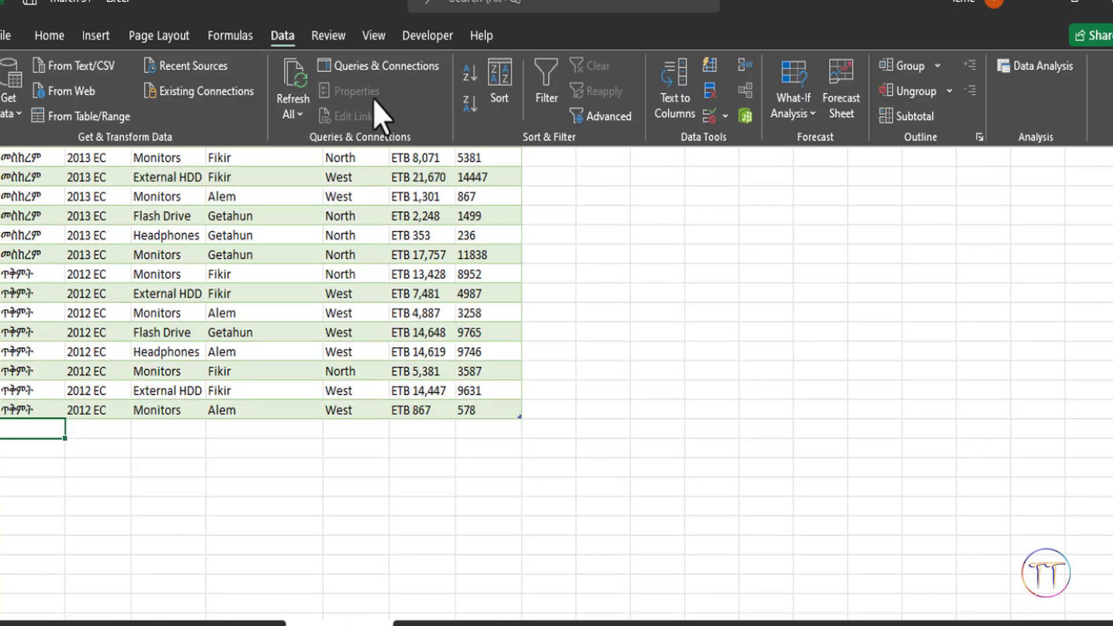
click(8, 93)
click(255, 356)
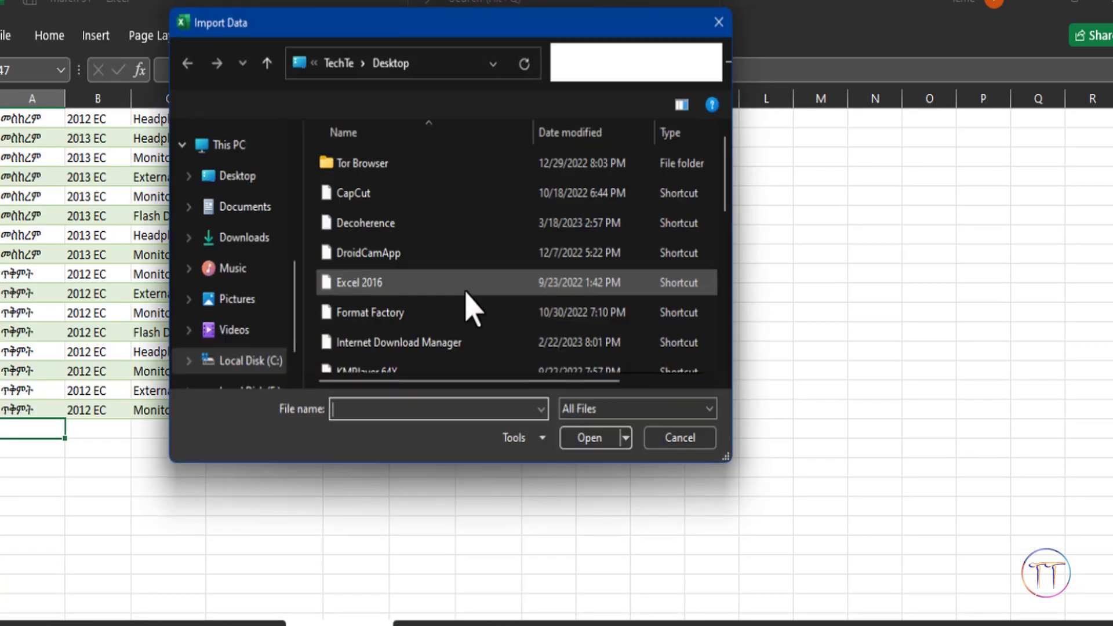
- Open march 24-2023.pdf from the Desktop and load Table002 (Page 2)
click(235, 176)
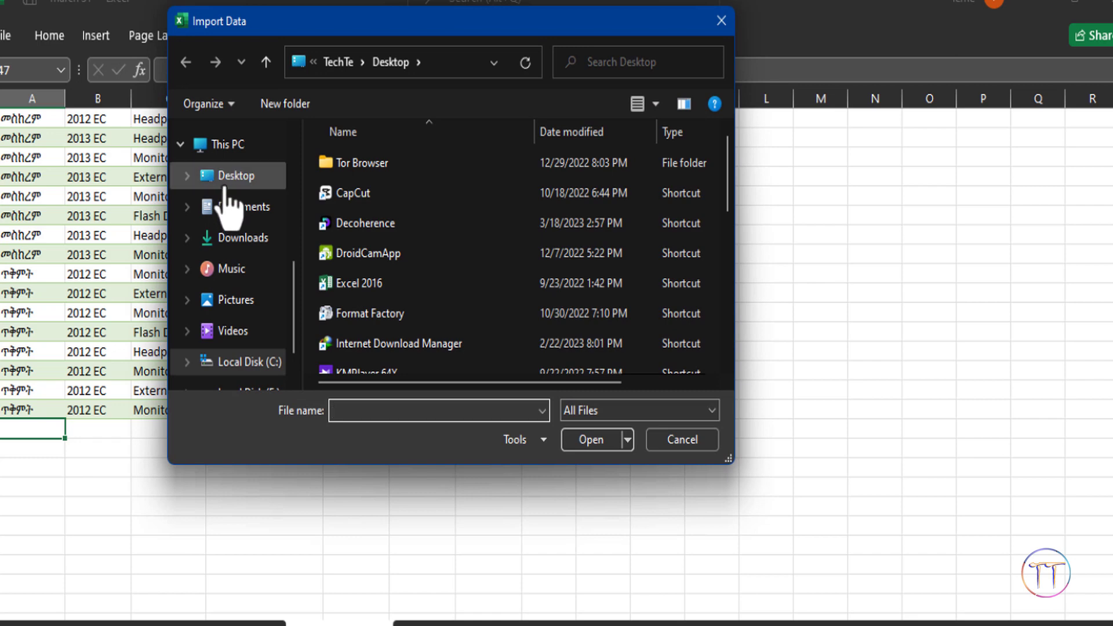
scroll(565, 298, down, 5)
scroll(573, 298, up, 3)
double_click(461, 310)
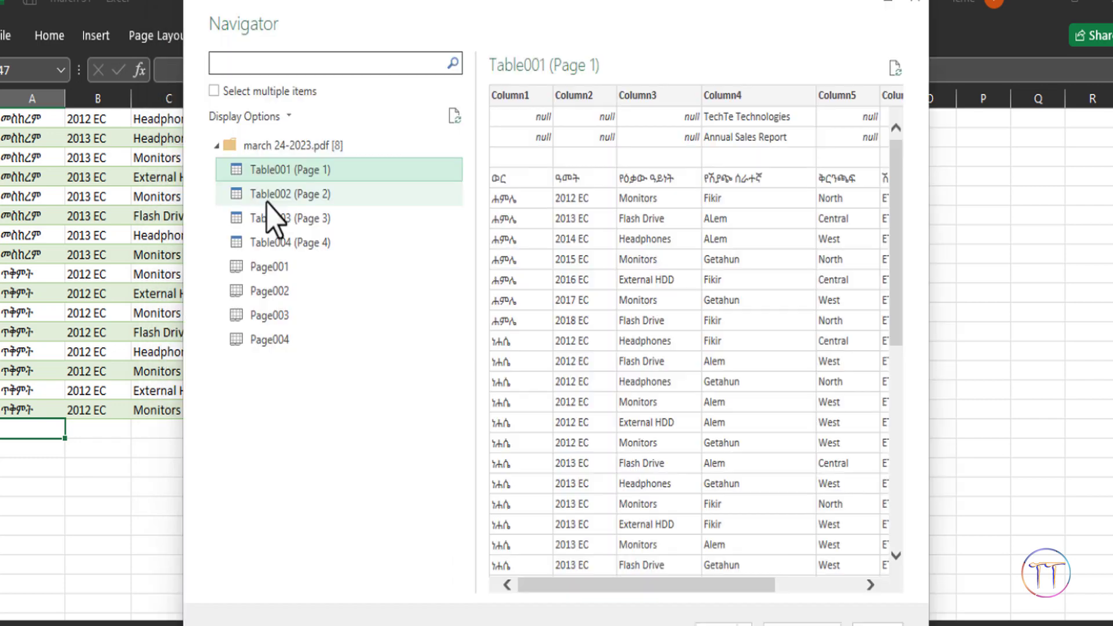
click(272, 194)
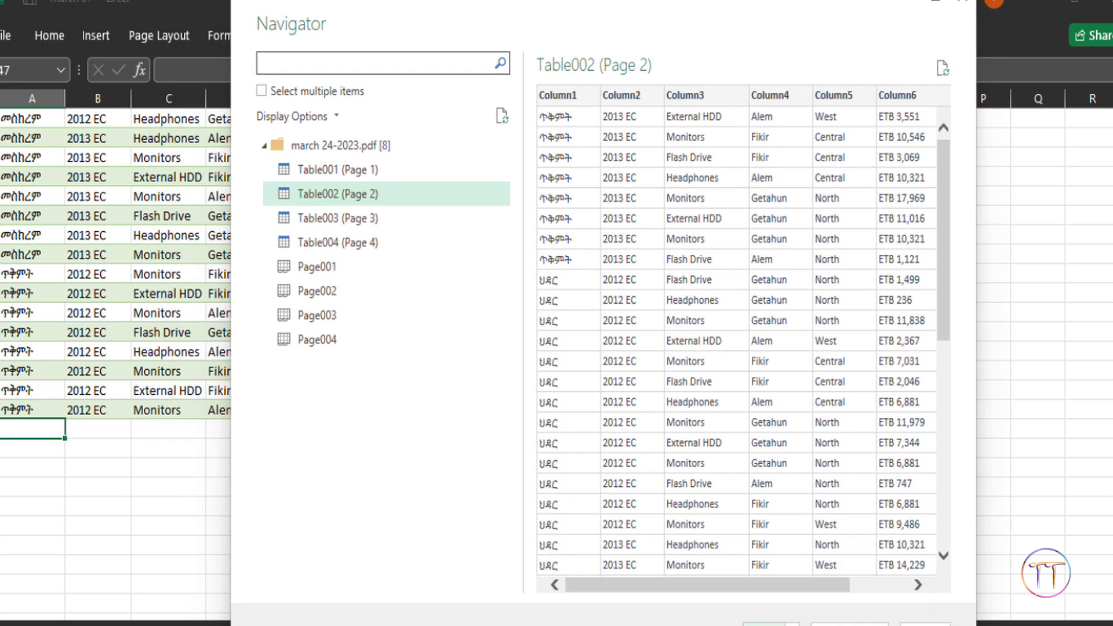
click(764, 622)
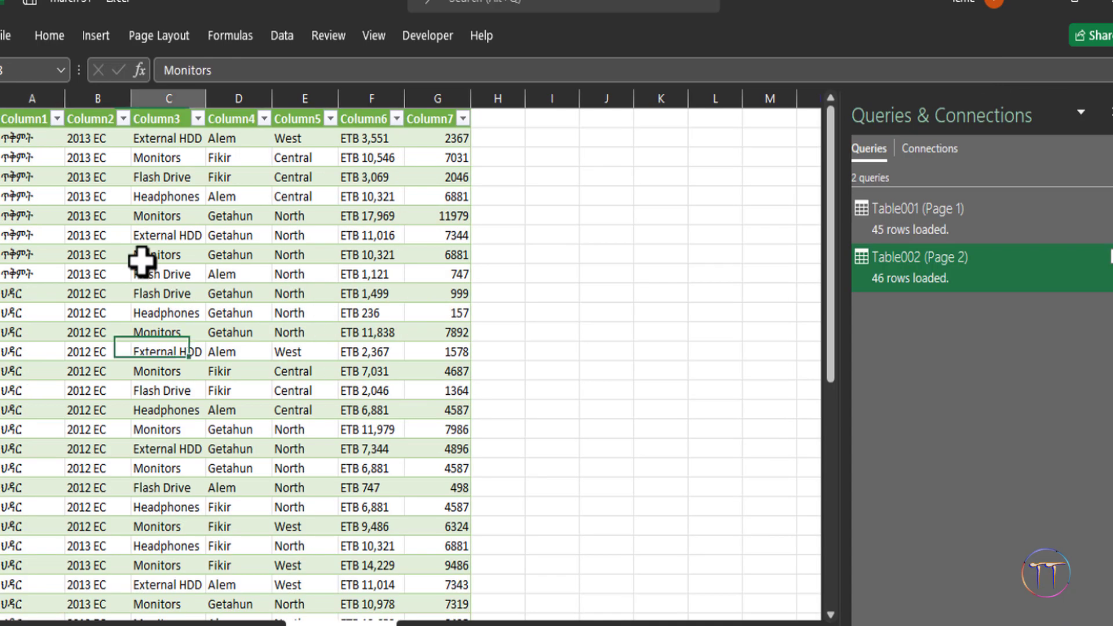
- Convert the Table002 query table to a normal range via Table Design > Convert to Range
click(144, 255)
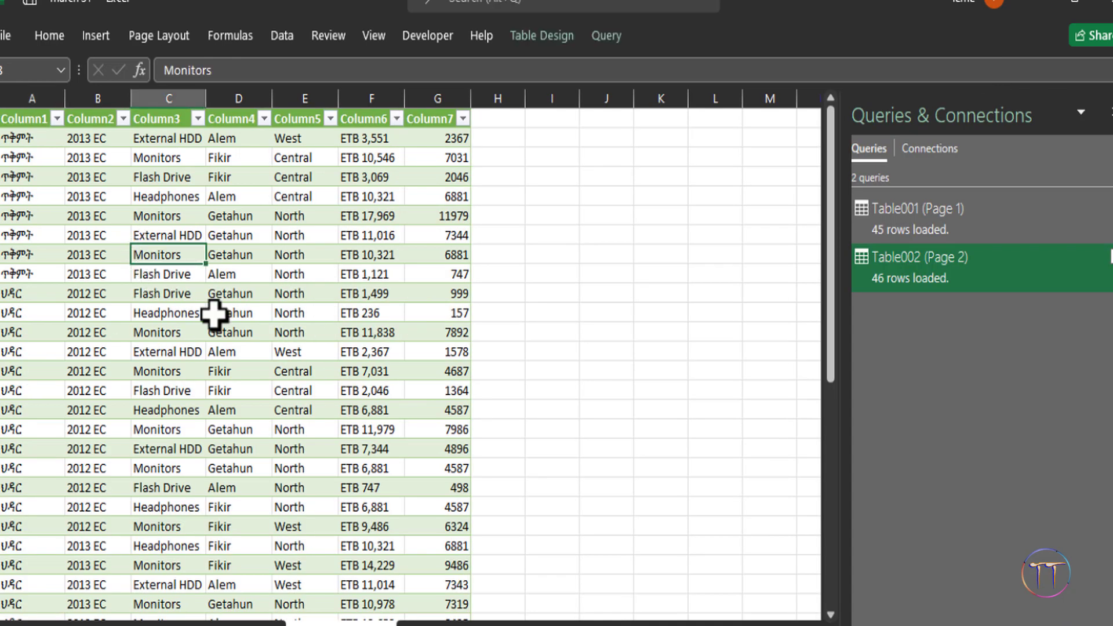
scroll(363, 457, down, 7)
scroll(371, 445, up, 6)
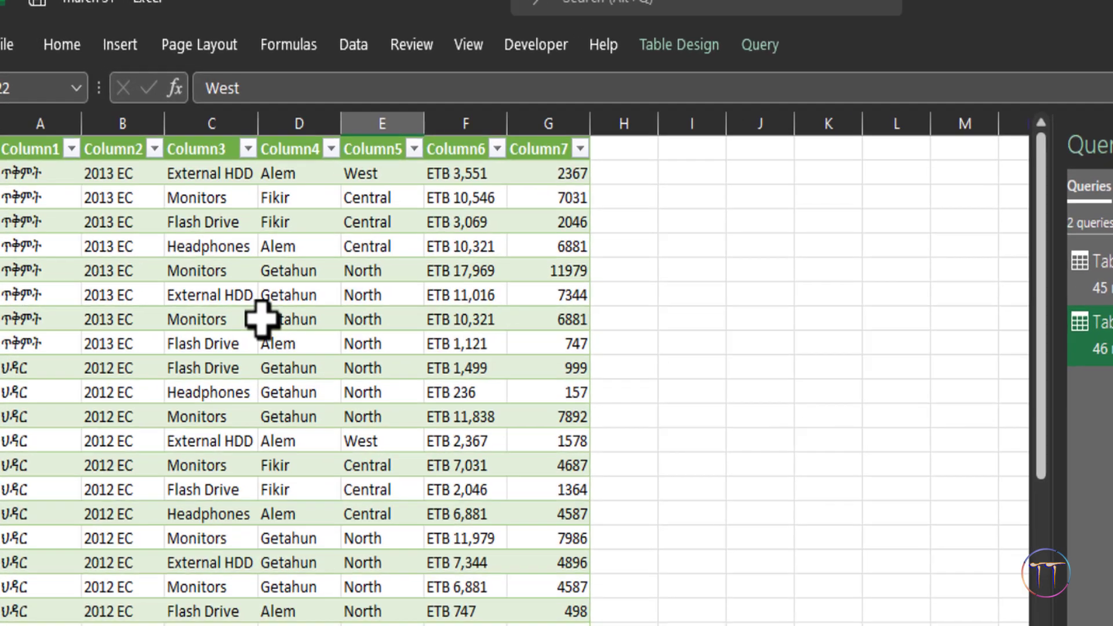
click(211, 254)
click(893, 61)
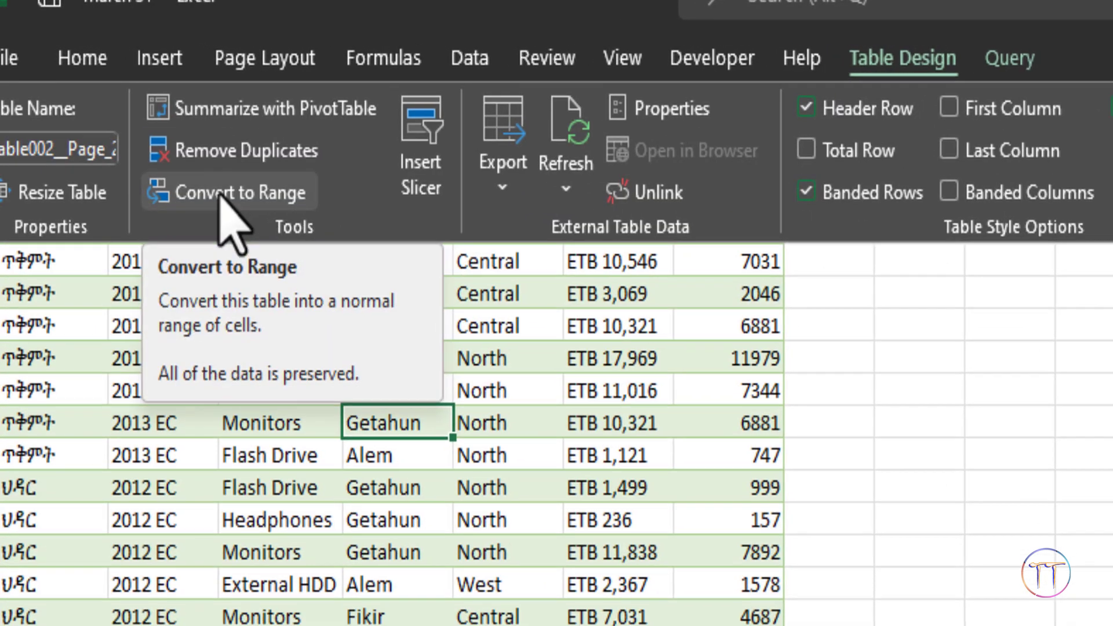
click(222, 198)
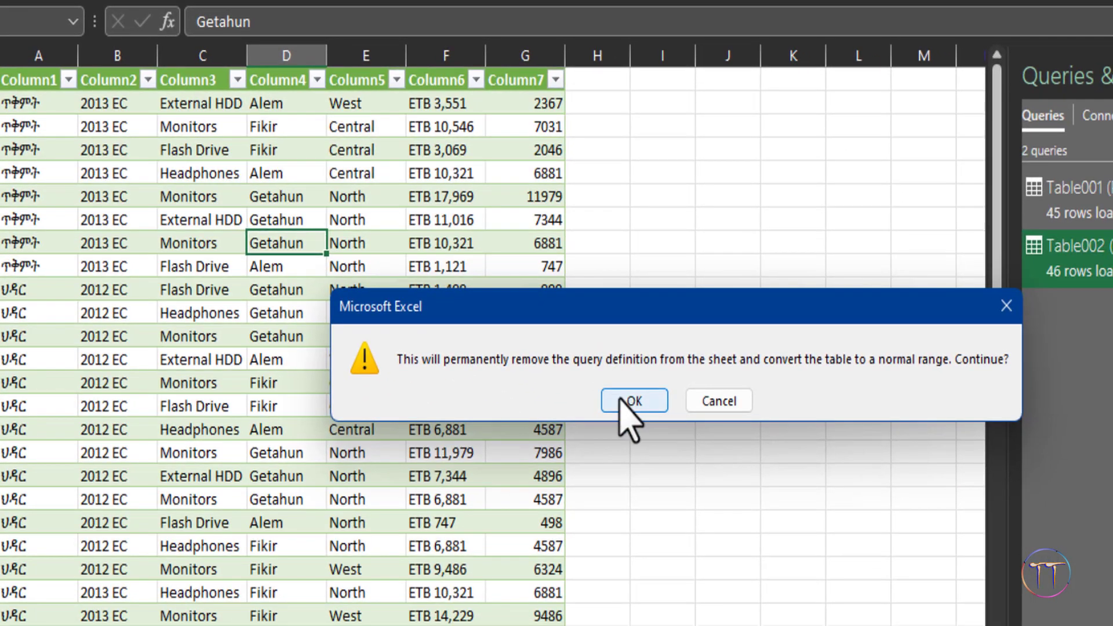
click(632, 400)
- Select the converted page 2 data rows and copy them
click(217, 224)
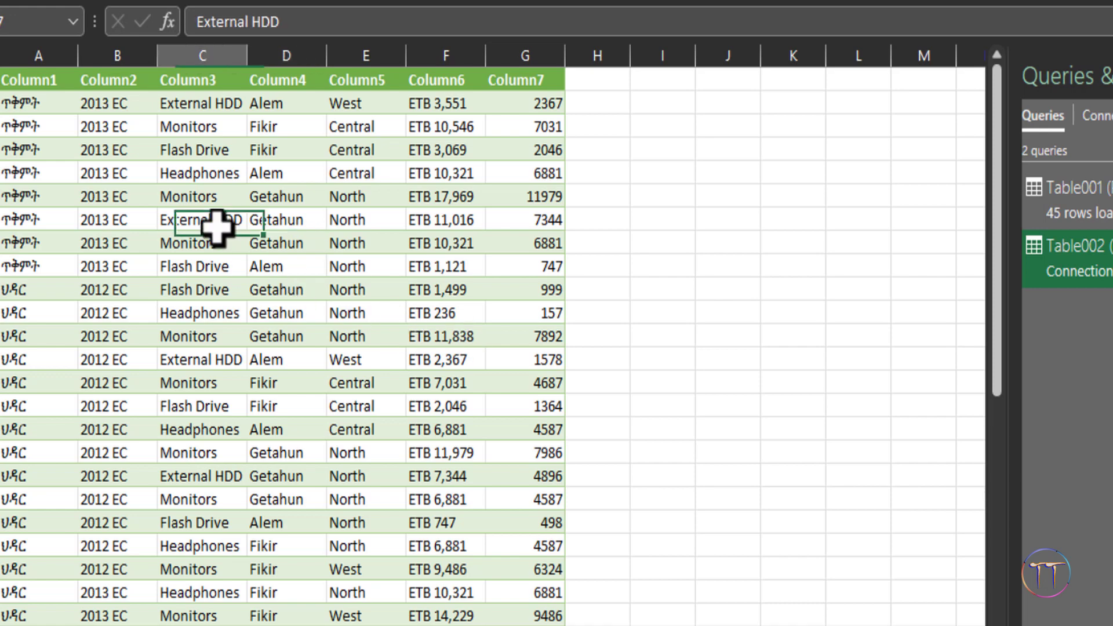
mouse_move(25, 105)
mouse_down()
mouse_move(468, 296)
mouse_move(470, 623)
mouse_up()
right_click(489, 84)
click(542, 135)
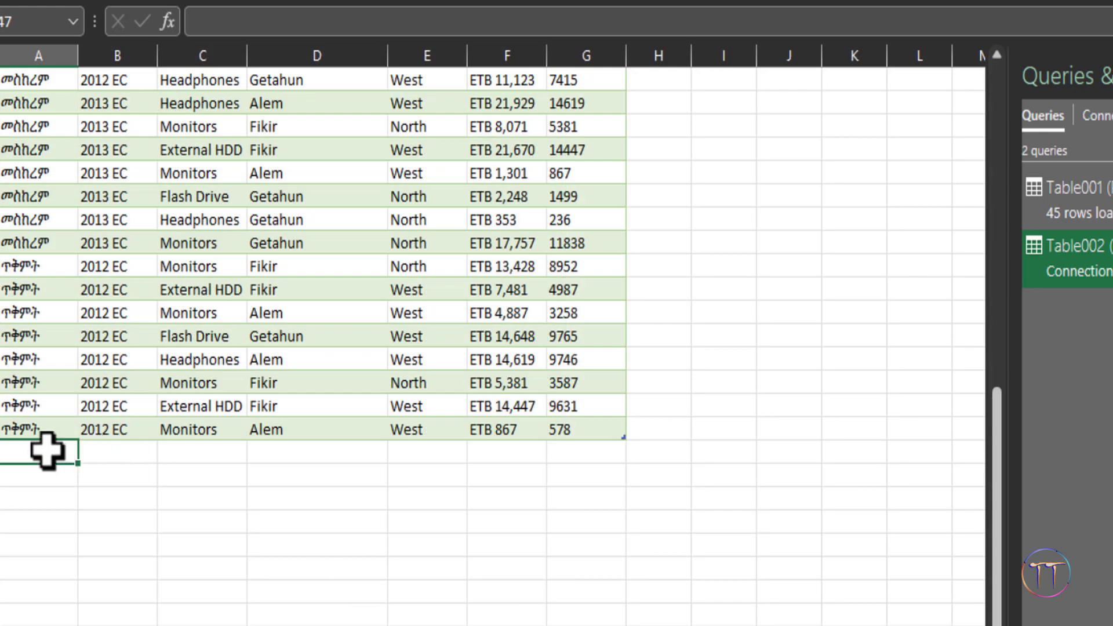
- Paste the copied page 2 rows below the last row of Table001
right_click(46, 452)
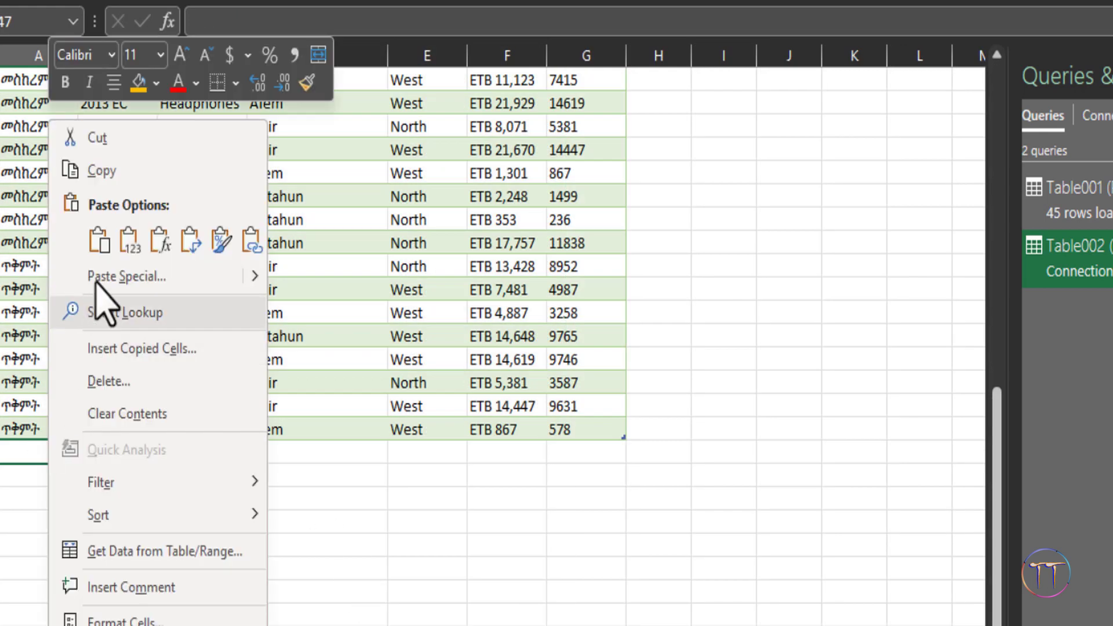
click(98, 242)
scroll(346, 451, up, 5)
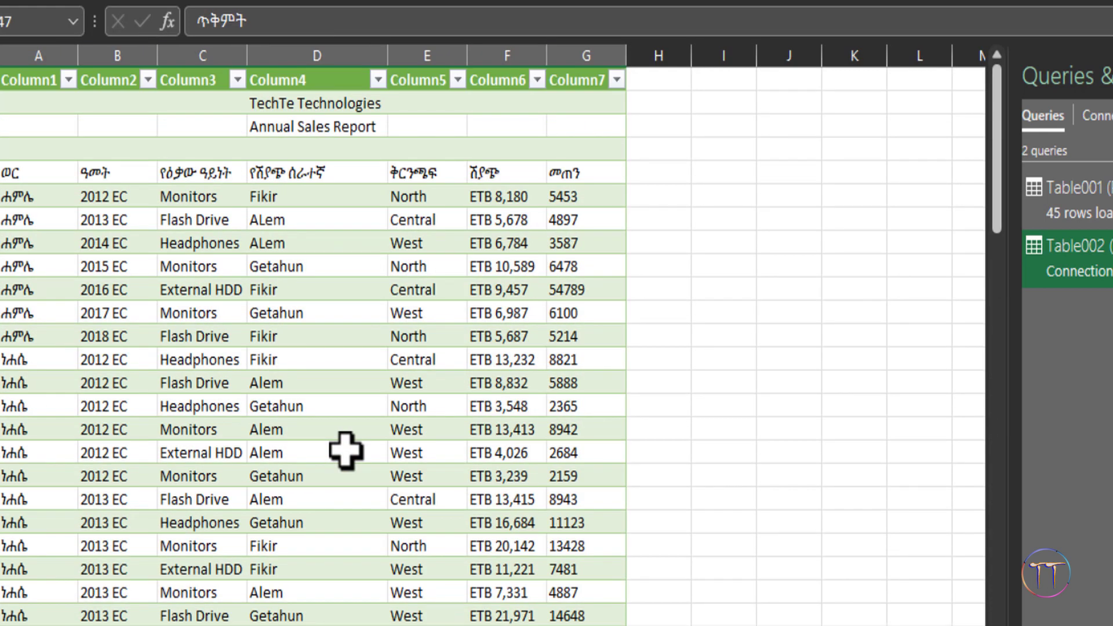
- Convert Table001 to a normal range with Table Design > Convert to Range
click(7, 81)
click(256, 162)
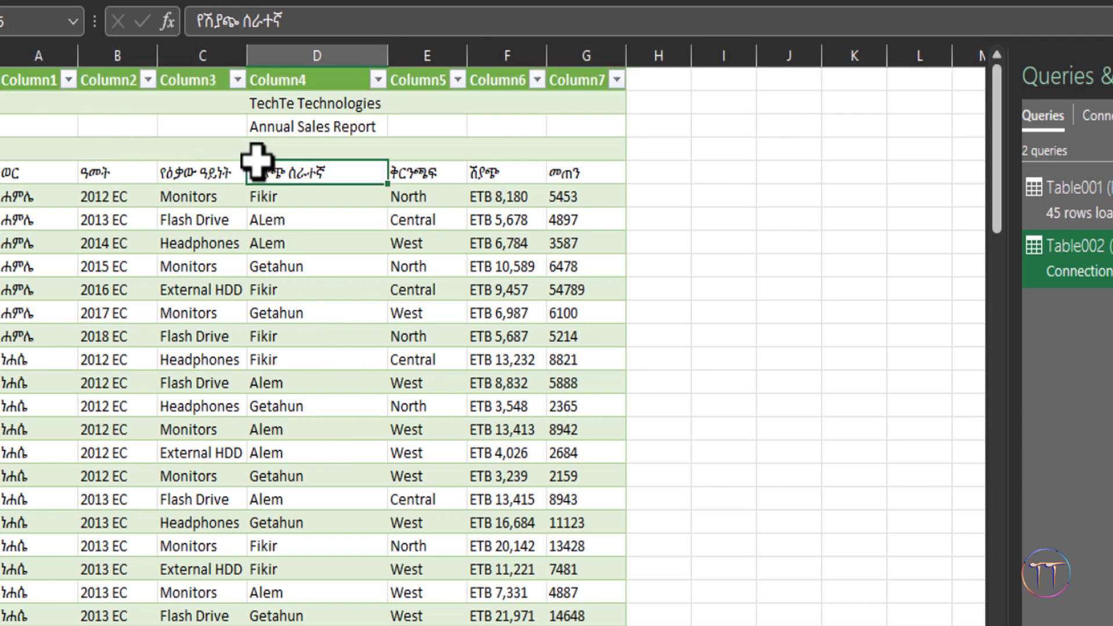
click(676, 7)
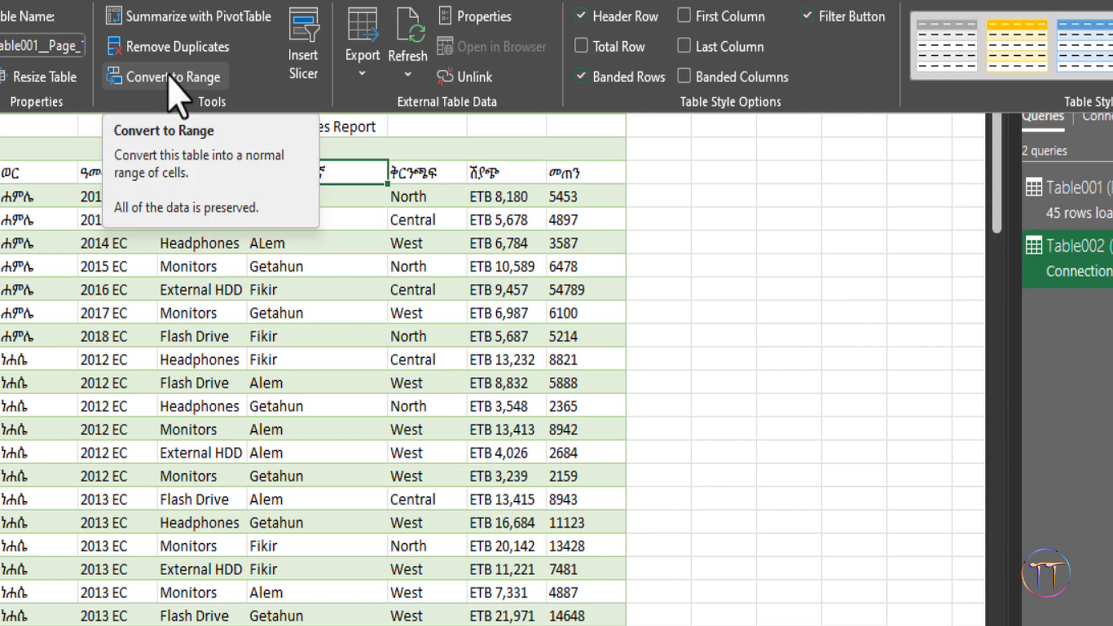
click(197, 243)
- Delete the Column1–Column7 header row from the sheet
right_click(5, 96)
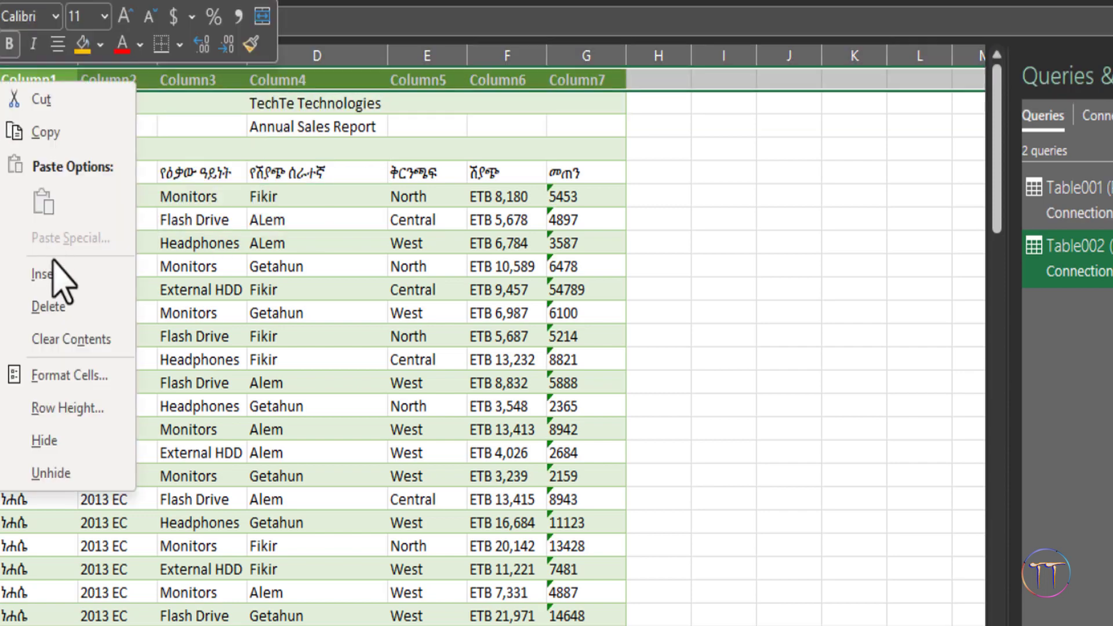
click(58, 306)
click(337, 312)
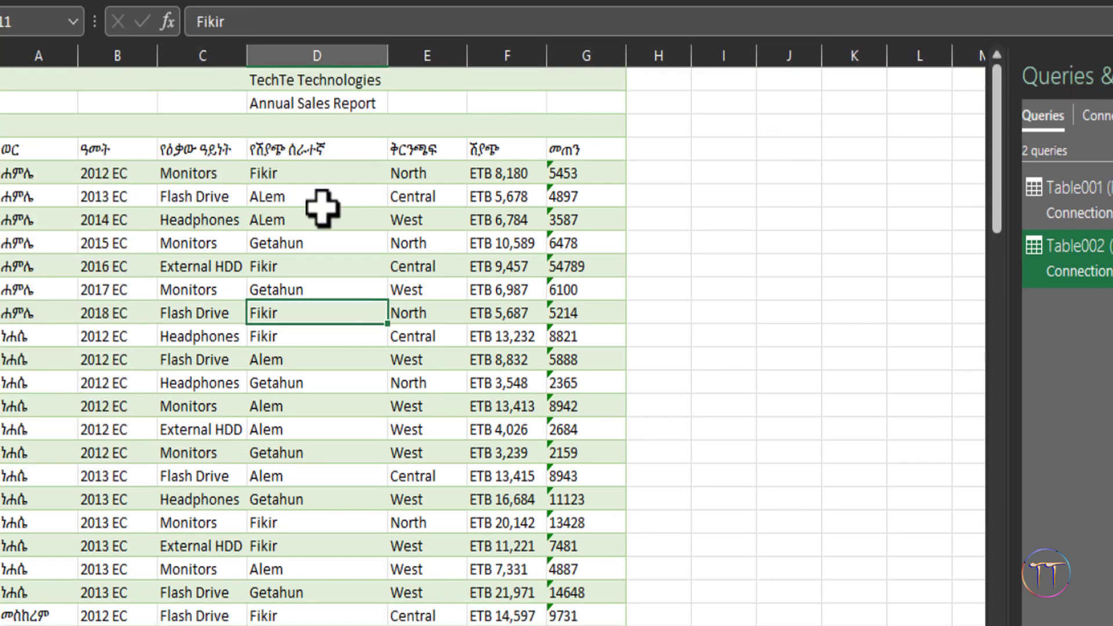
- Scroll through the combined PDF sales data range to review it
scroll(357, 238, down, 8)
scroll(357, 238, down, 8)
scroll(357, 238, up, 7)
scroll(357, 239, up, 3)
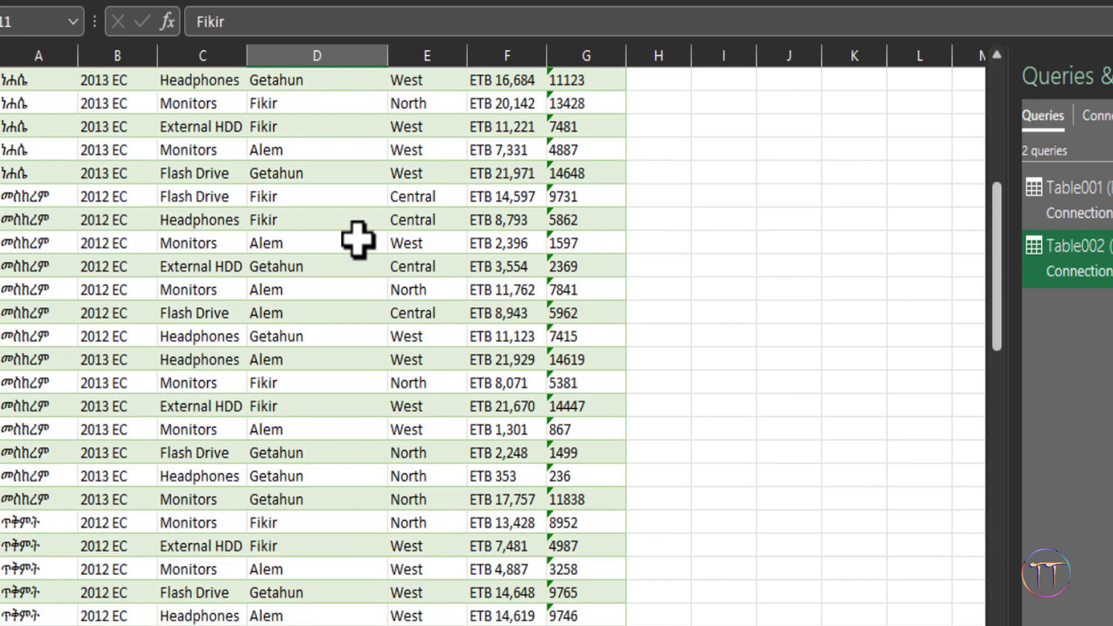
scroll(358, 239, down, 4)
scroll(584, 372, up, 5)
scroll(533, 324, up, 5)
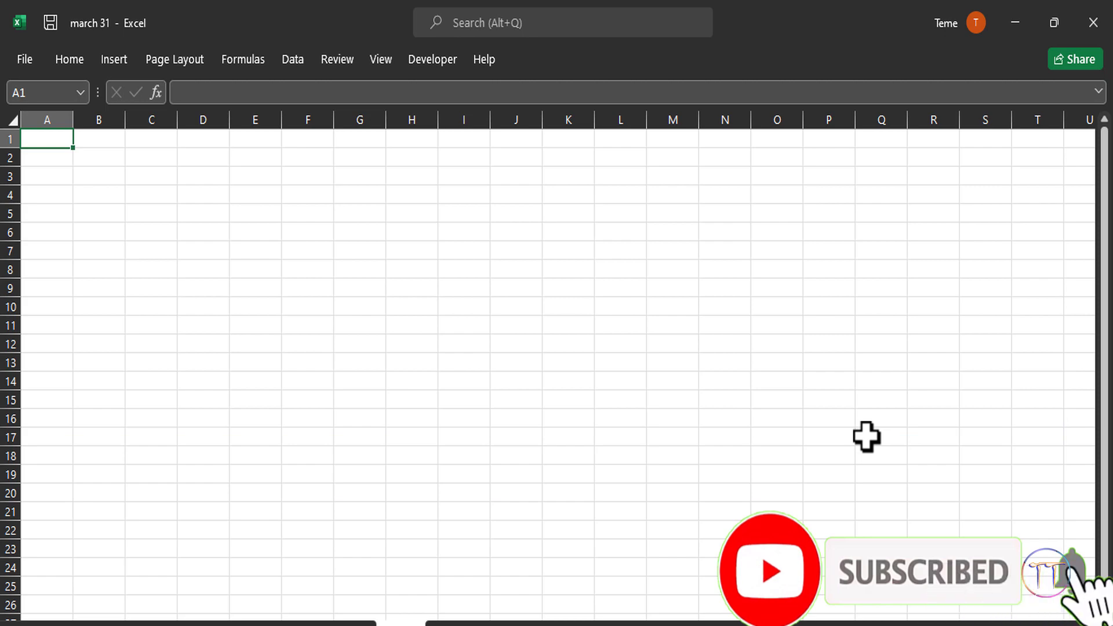
- Zoom the blank march 31 sheet in slightly, then switch to the Chrome window
scroll(866, 437, up, 5)
scroll(214, 423, up, 1)
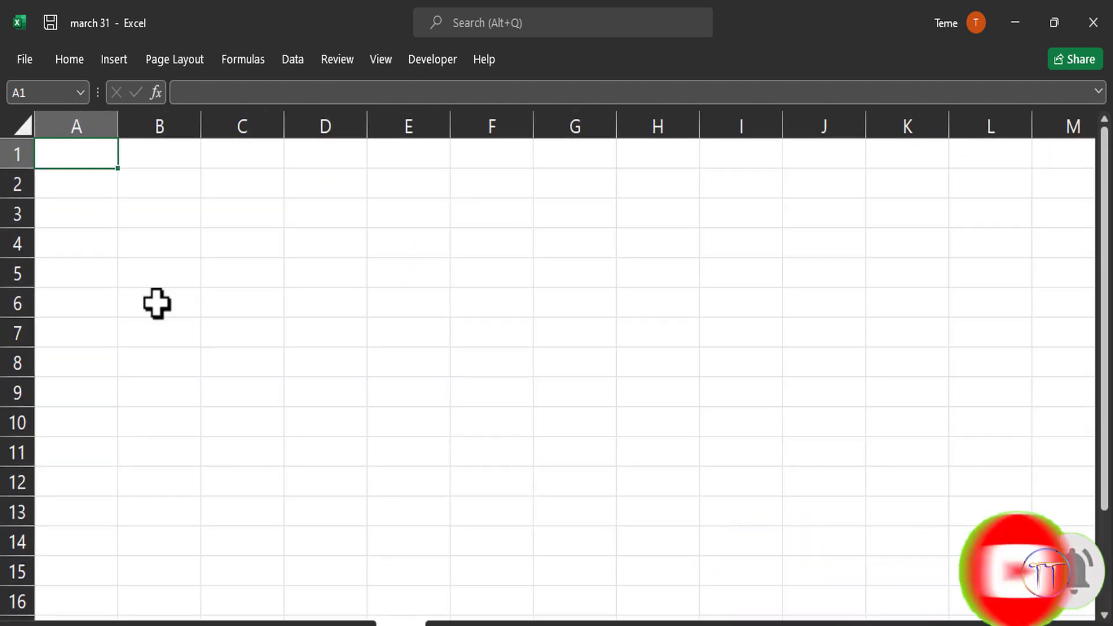
key(alt+Tab)
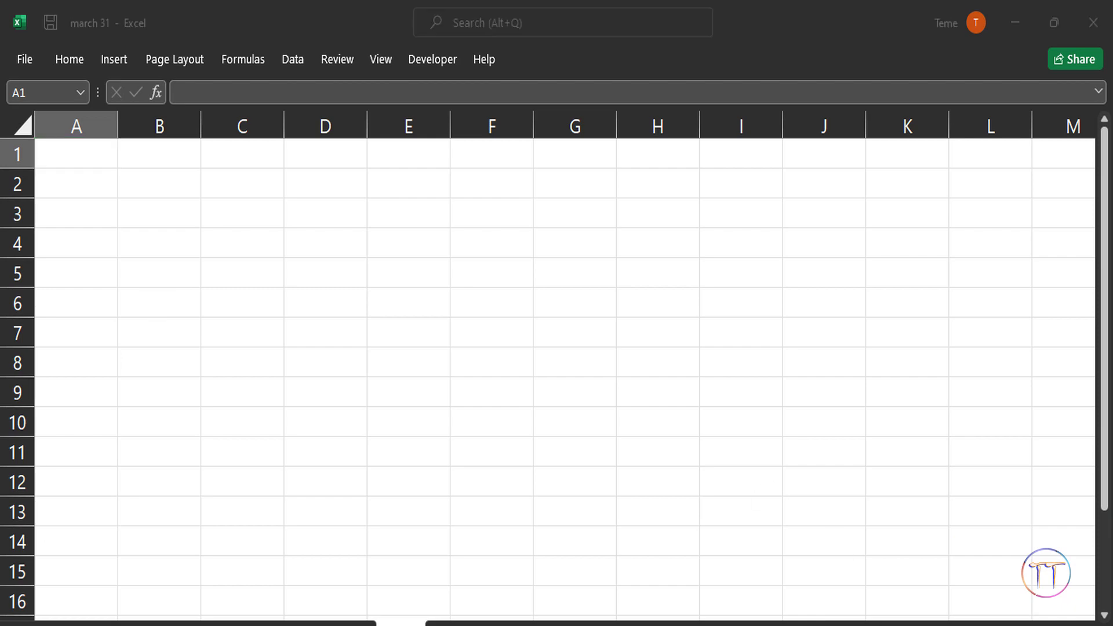
- Move from the X-Rates page to the Ethiopia Regions tab and scroll through its tables
click(173, 18)
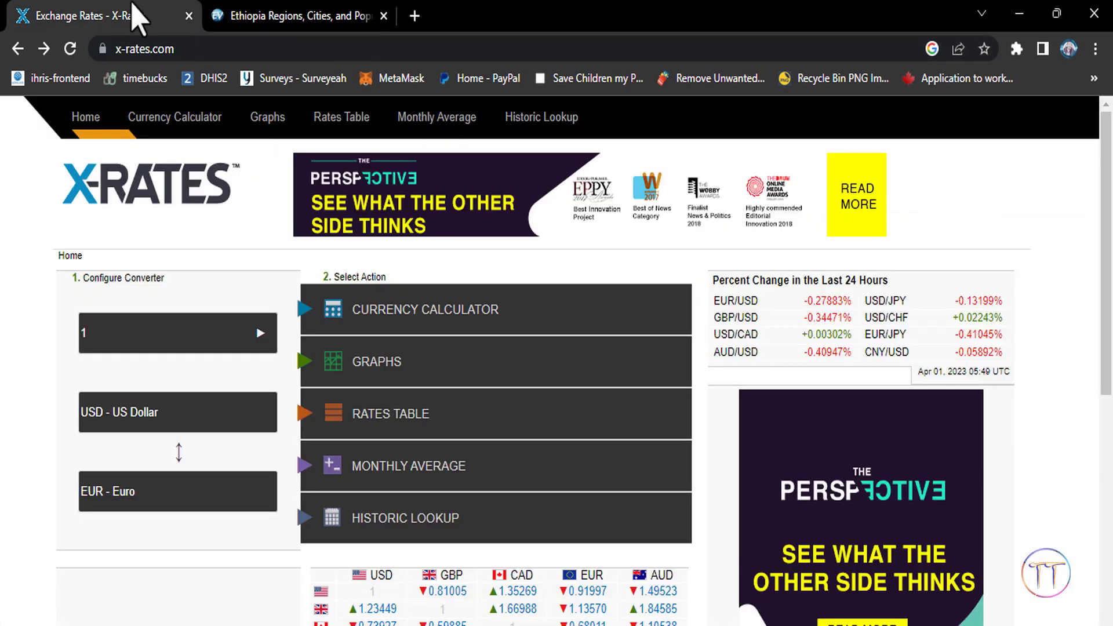
scroll(440, 429, down, 4)
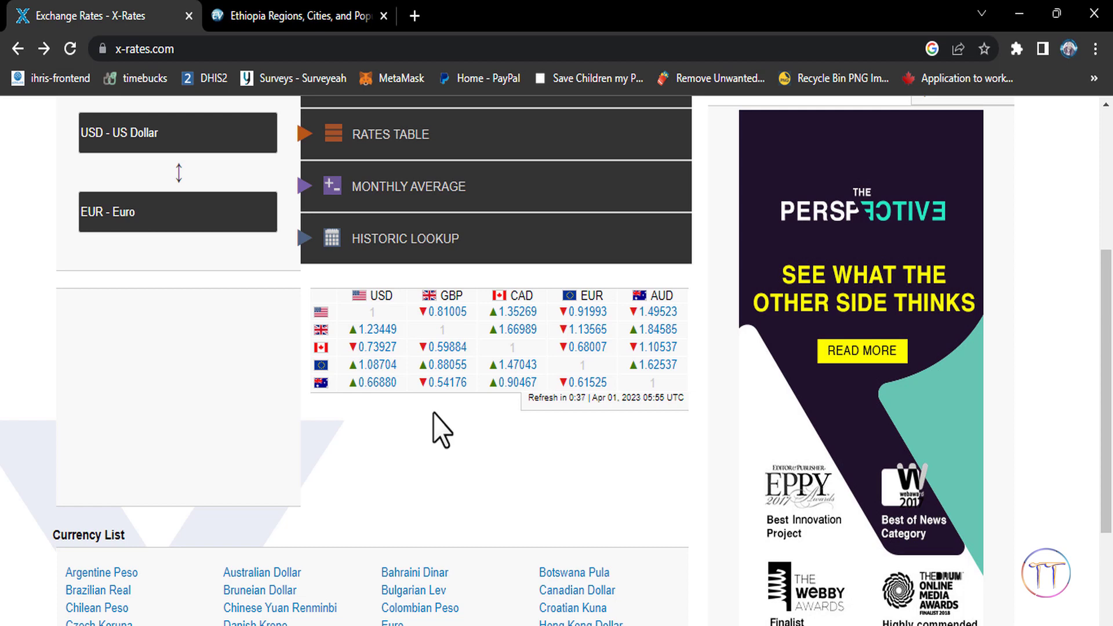
click(323, 16)
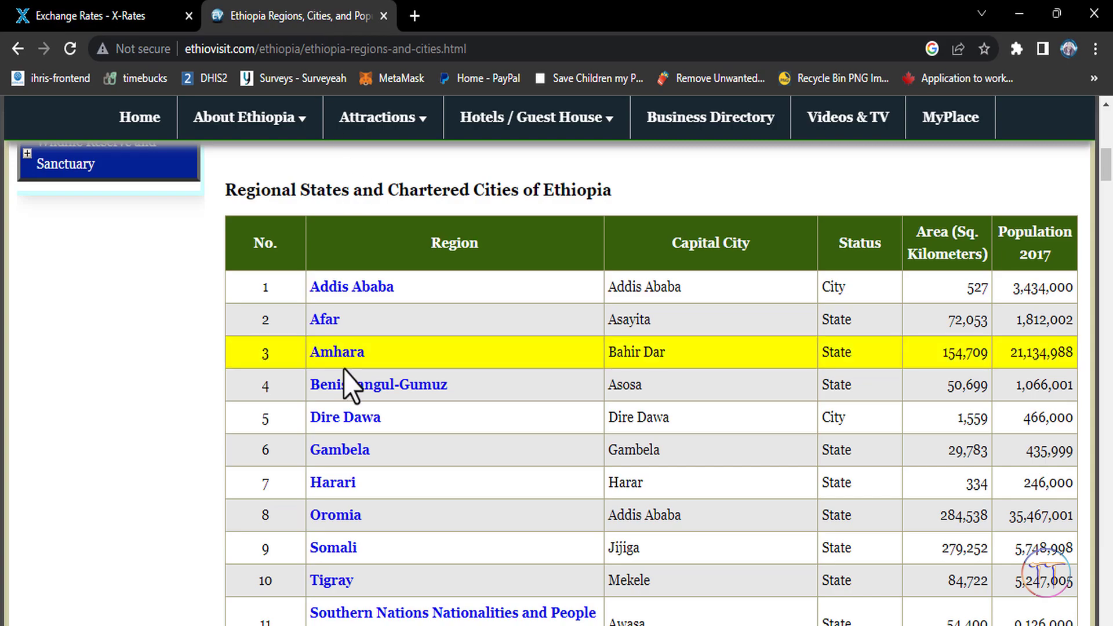
scroll(348, 385, up, 5)
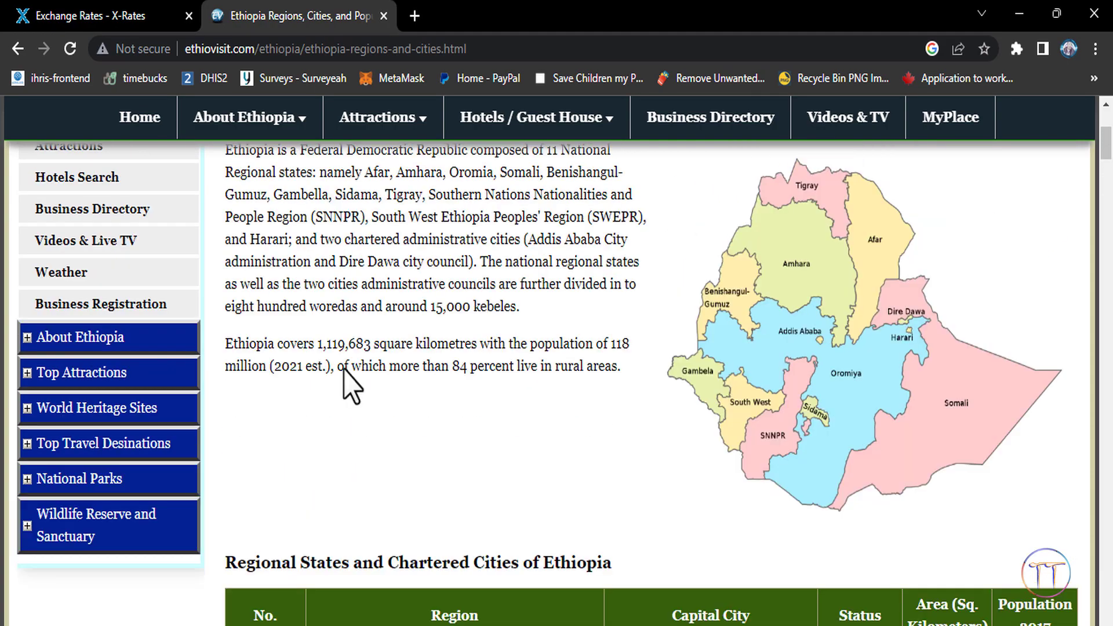
scroll(348, 386, up, 3)
scroll(345, 371, down, 7)
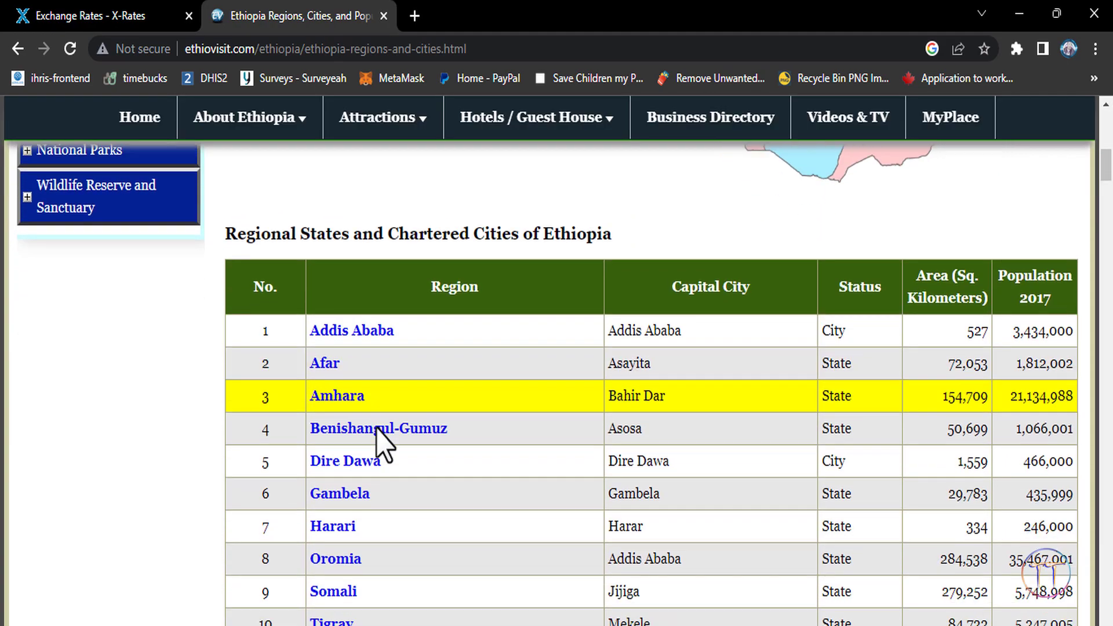
scroll(380, 442, down, 5)
scroll(380, 447, up, 5)
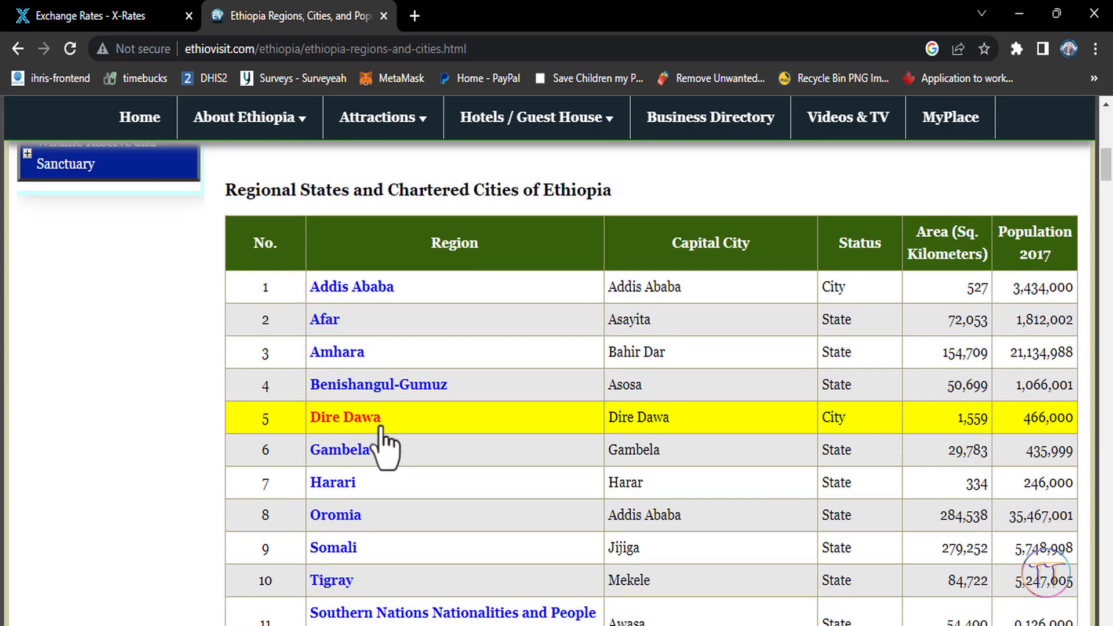
scroll(651, 427, down, 5)
scroll(651, 427, down, 1)
scroll(651, 427, down, 3)
scroll(527, 530, up, 9)
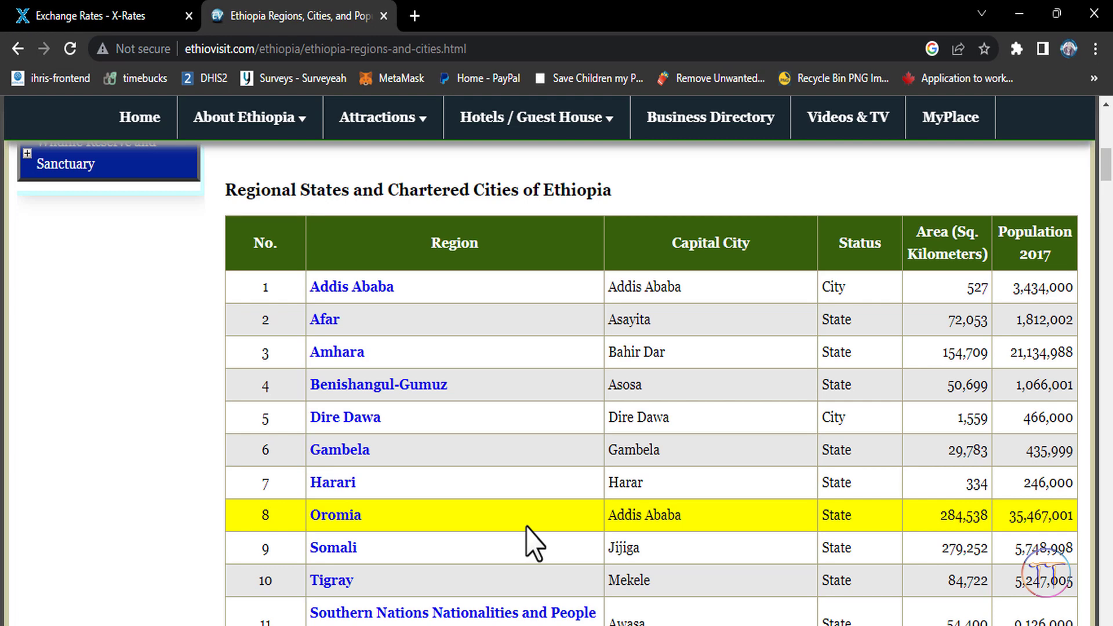
scroll(347, 206, down, 2)
- Copy the Ethiopia regions page URL from the address bar and return to Excel
click(371, 49)
right_click(371, 51)
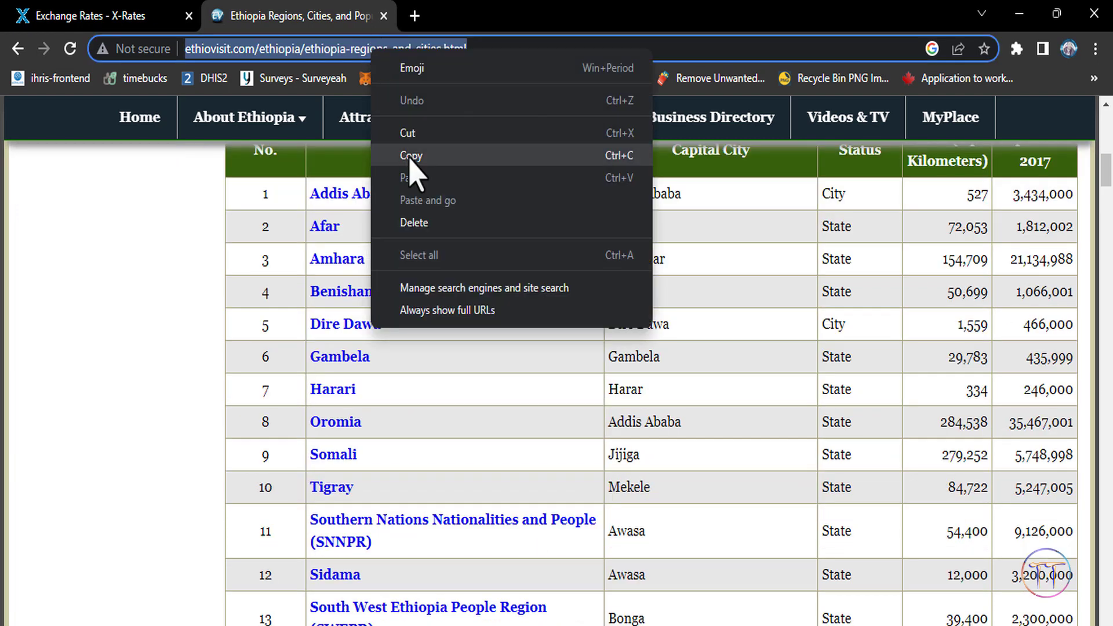
click(603, 19)
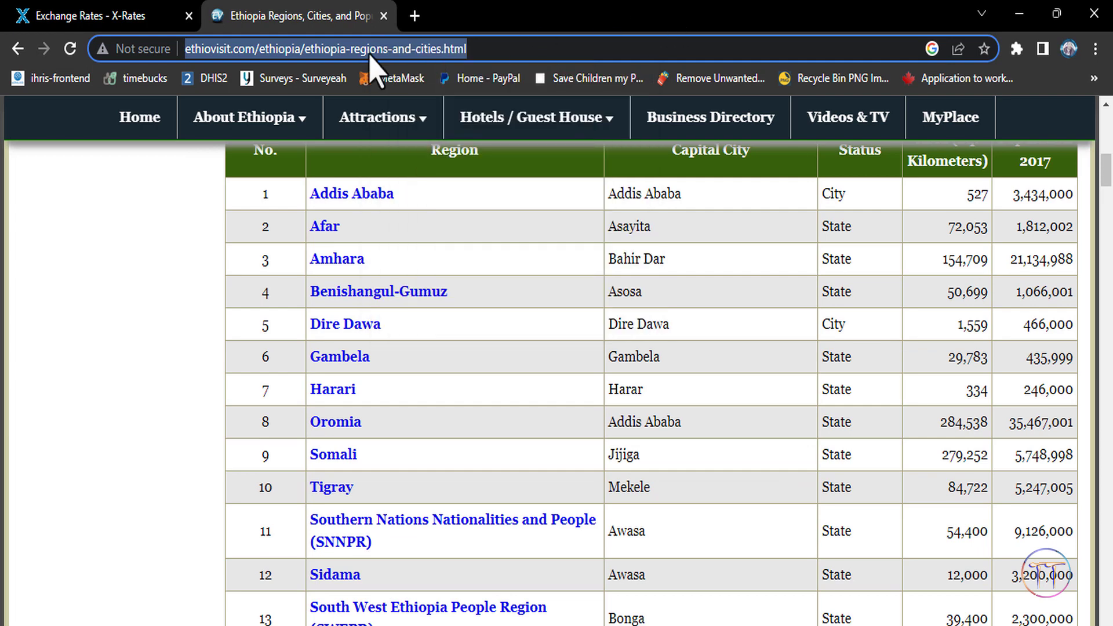
right_click(370, 55)
click(424, 161)
key(alt+Tab)
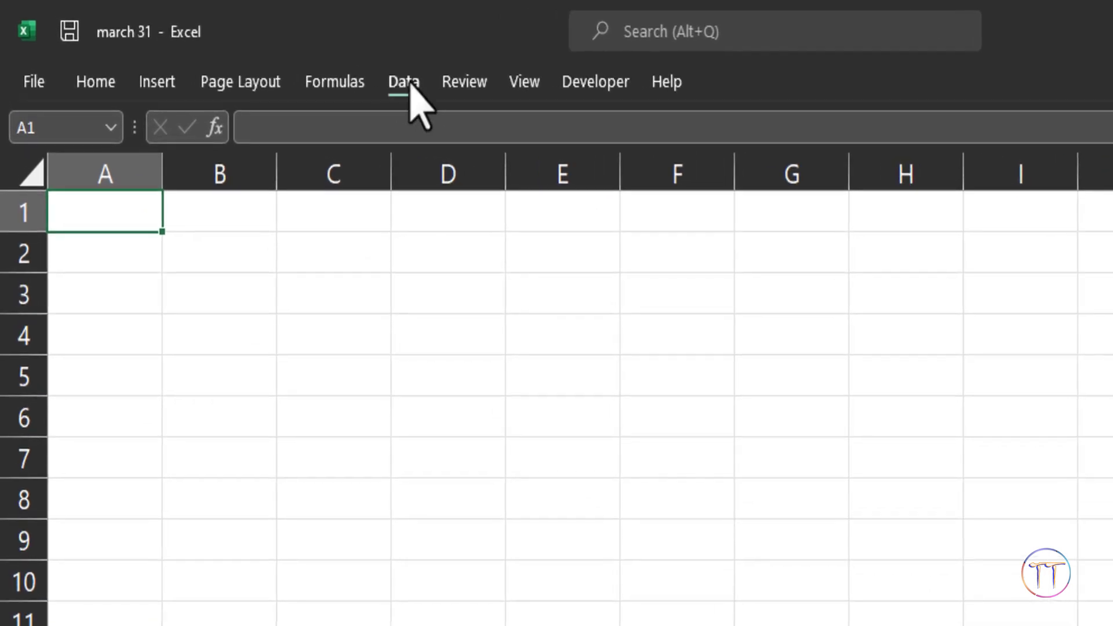
- Start Data > From Web, paste the copied Ethiopia regions page URL, and confirm with OK
click(296, 61)
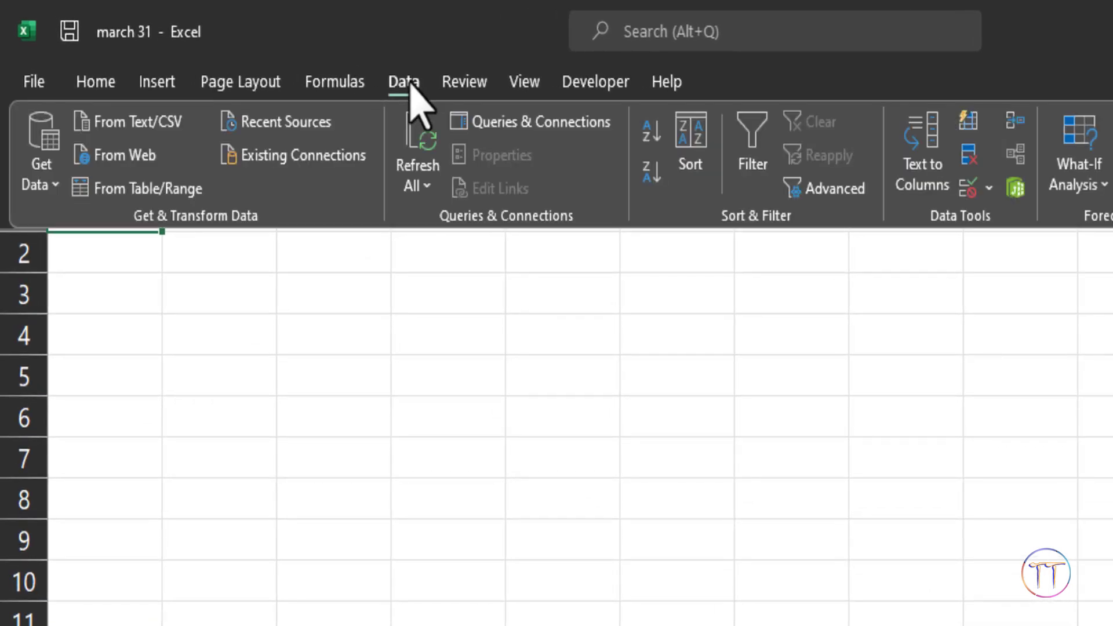
click(103, 163)
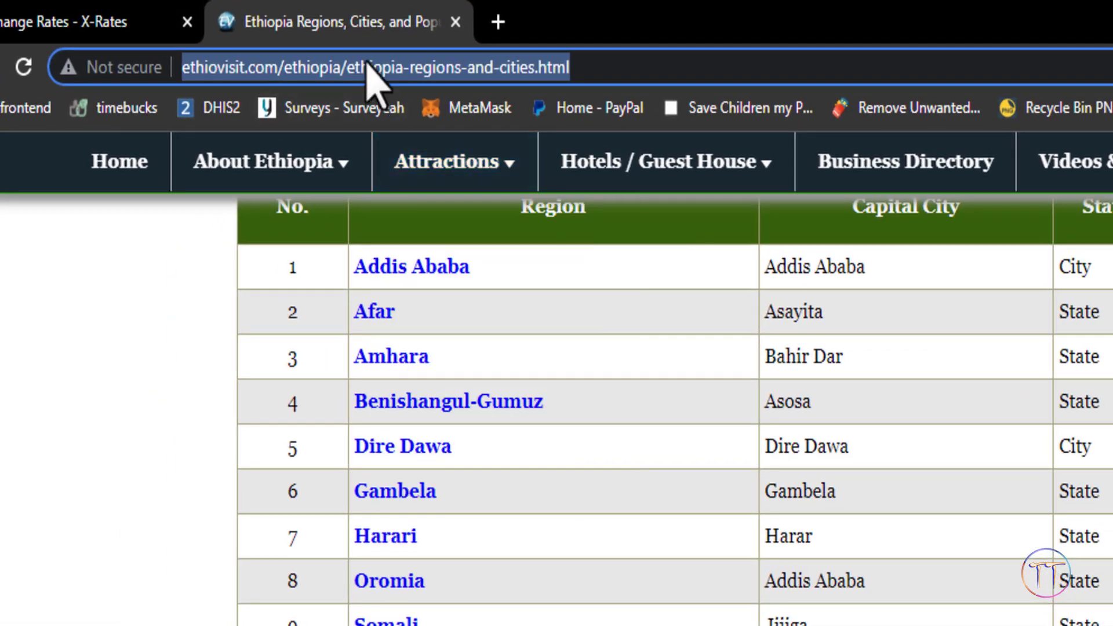
right_click(394, 74)
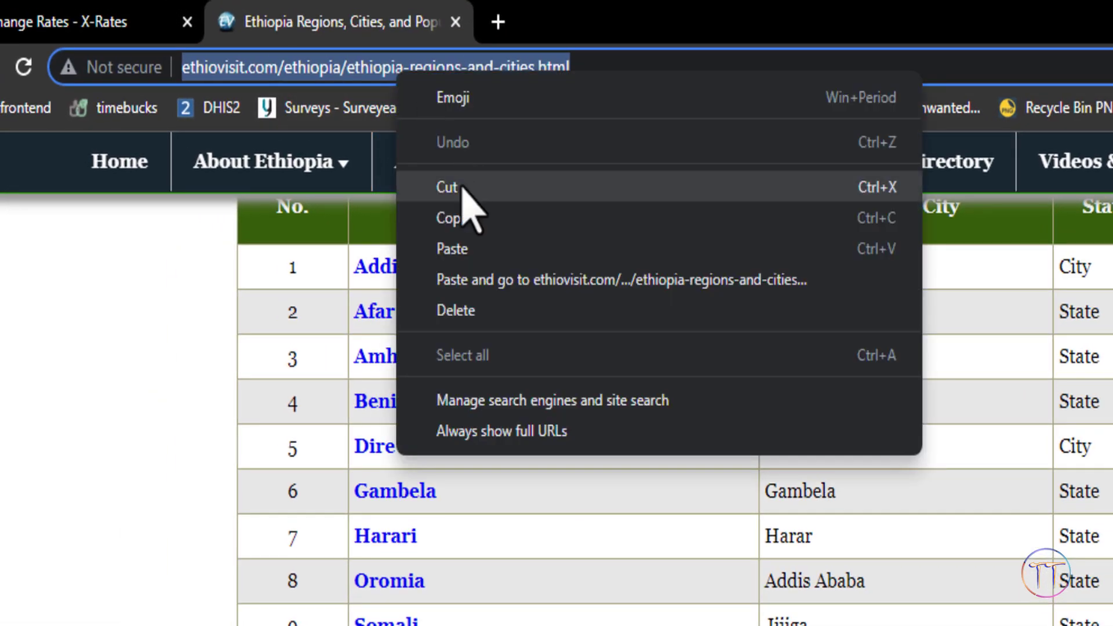
click(460, 219)
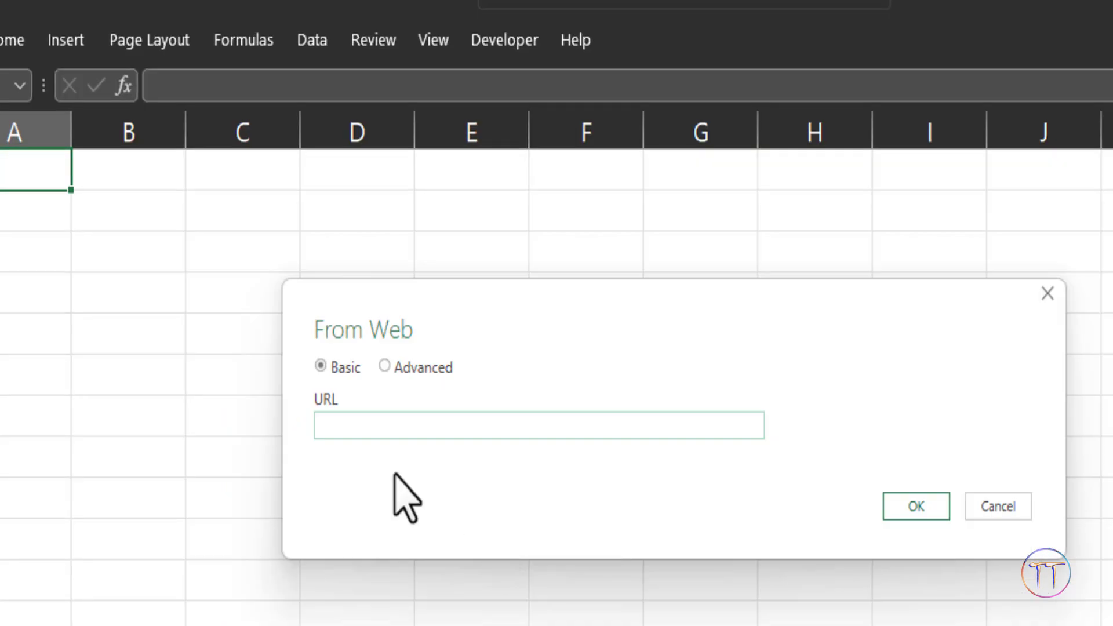
click(385, 428)
right_click(386, 434)
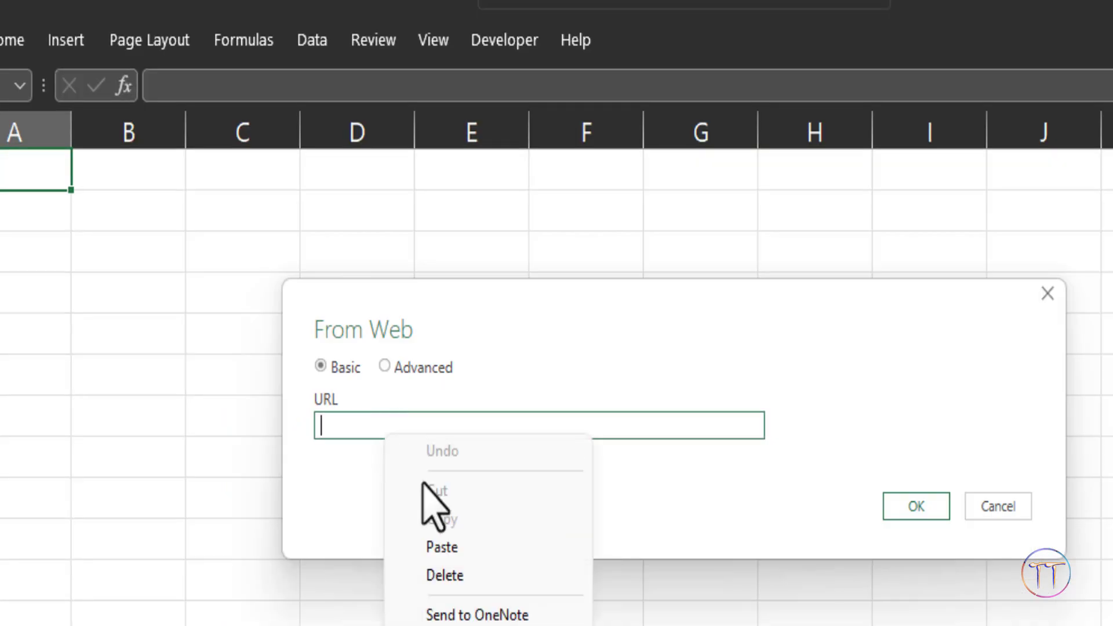
click(455, 547)
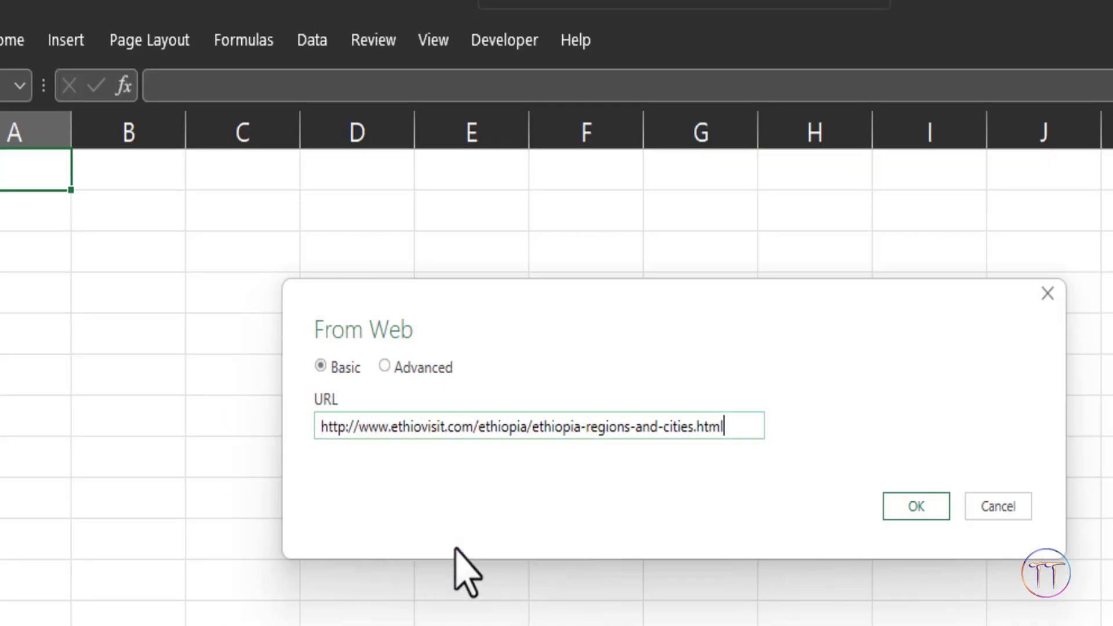
click(931, 511)
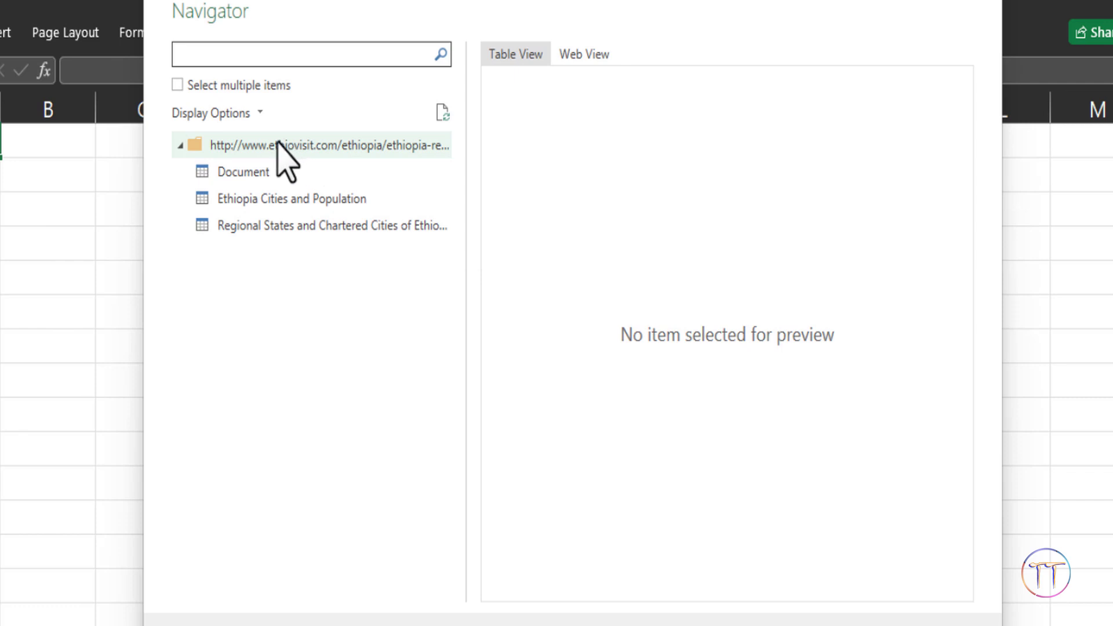
- Preview the Ethiopia Cities and Population and Regional States tables in the Navigator
click(277, 145)
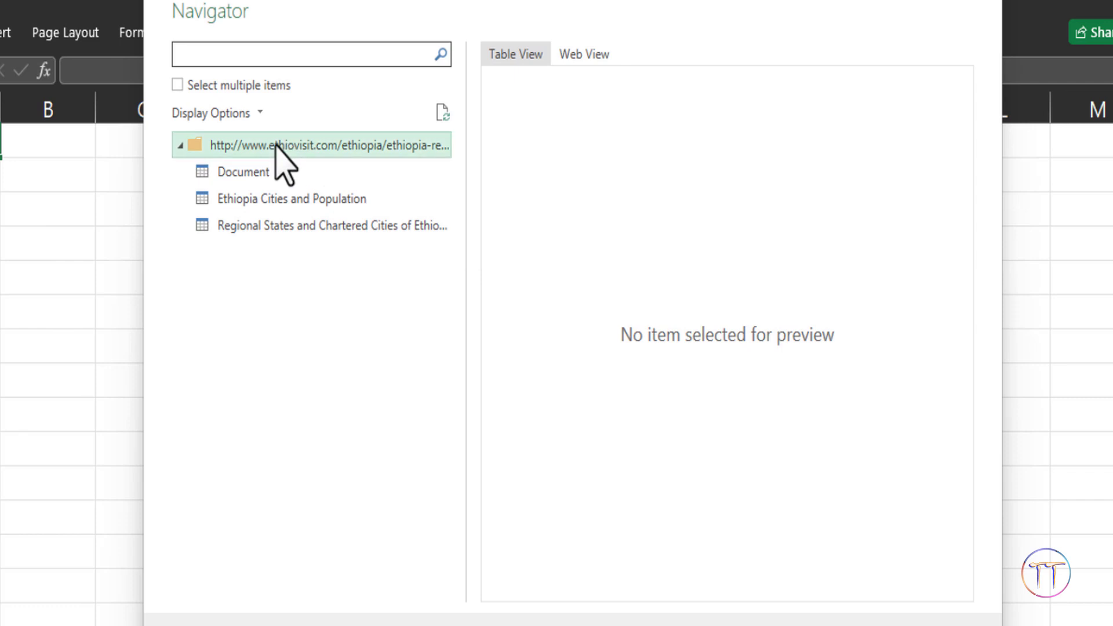
click(240, 202)
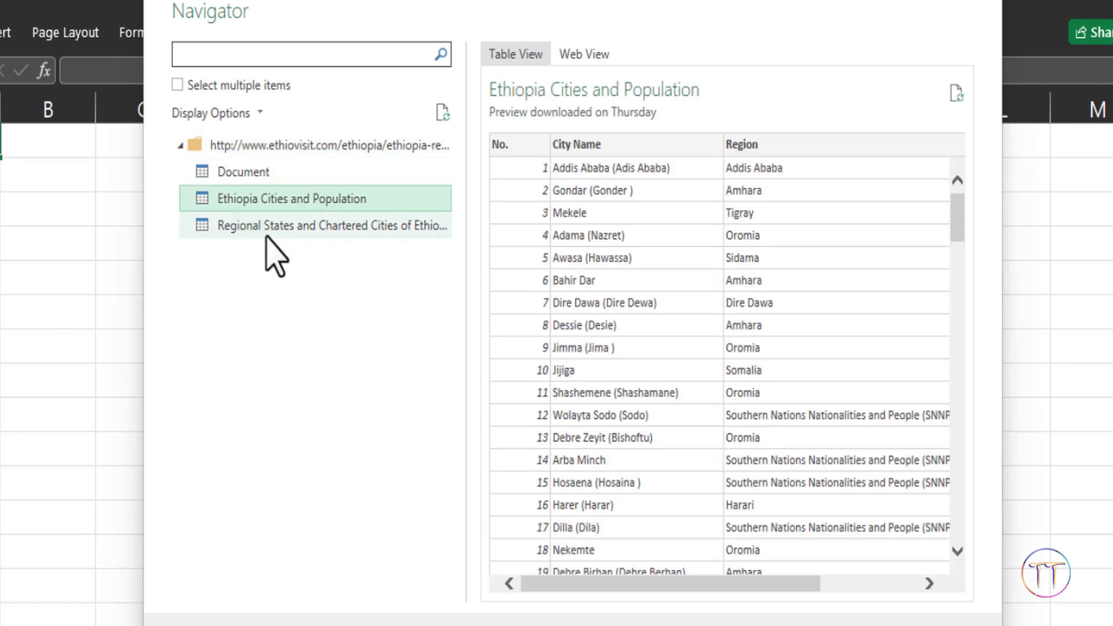
click(273, 232)
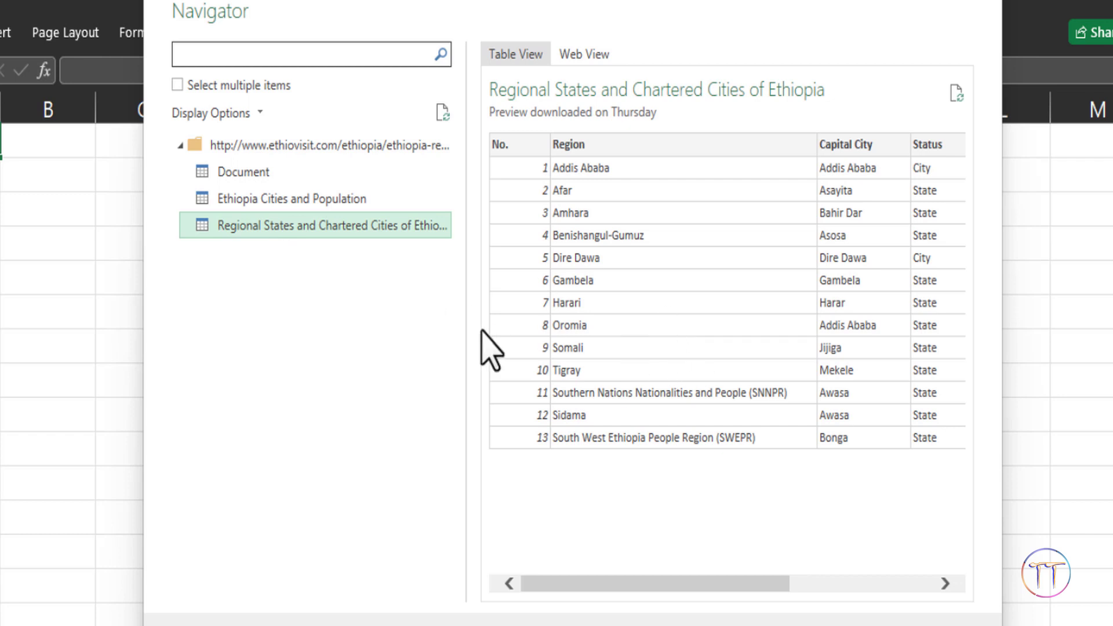
mouse_move(648, 585)
mouse_down()
mouse_move(959, 601)
mouse_move(770, 589)
mouse_move(480, 471)
mouse_up()
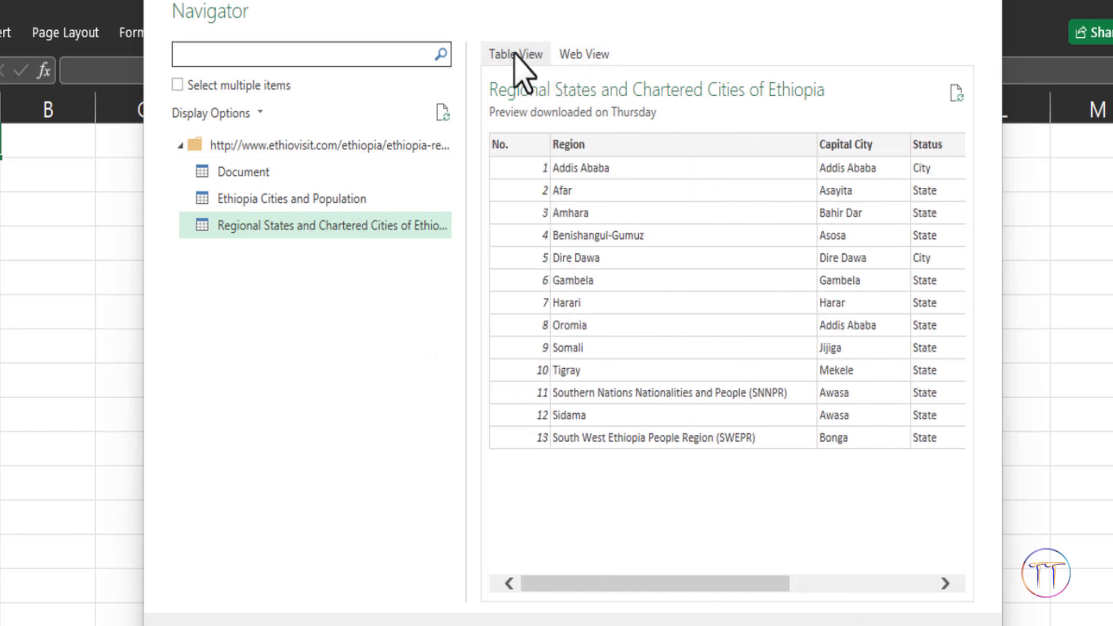
- Inspect the Regional States table in Web View, then return to Table View
click(591, 55)
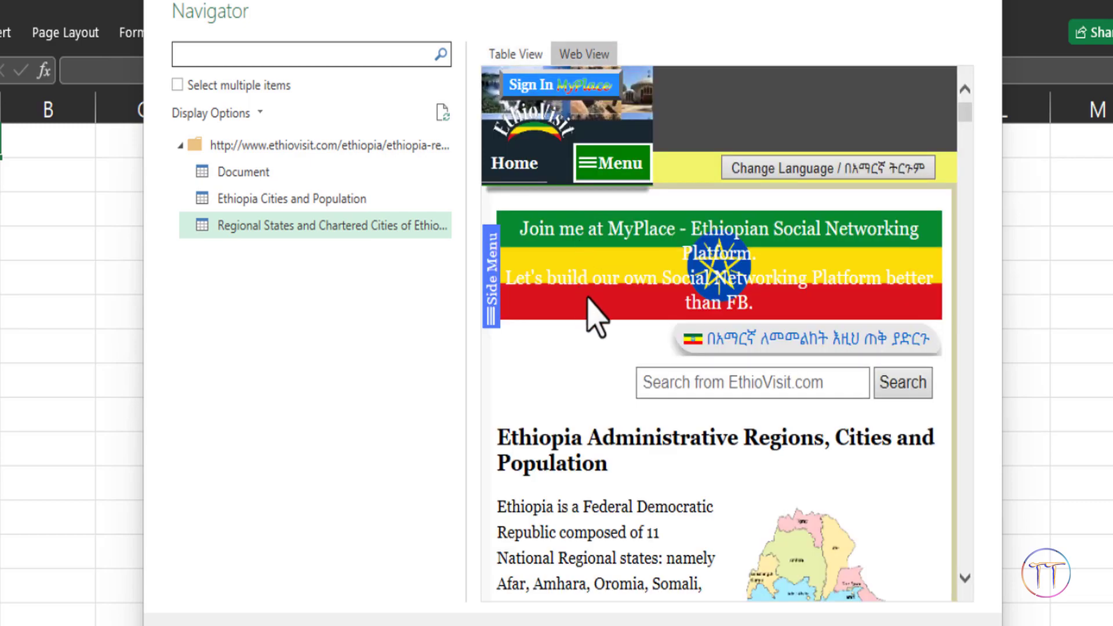
scroll(591, 310, down, 3)
scroll(592, 310, down, 3)
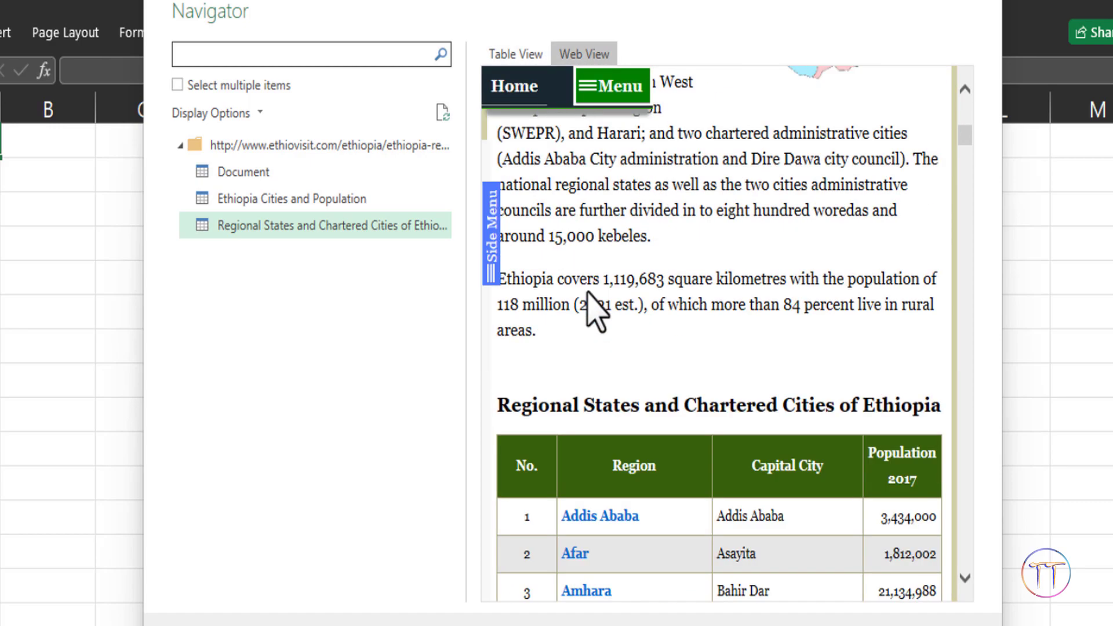
scroll(591, 310, down, 3)
scroll(625, 331, down, 2)
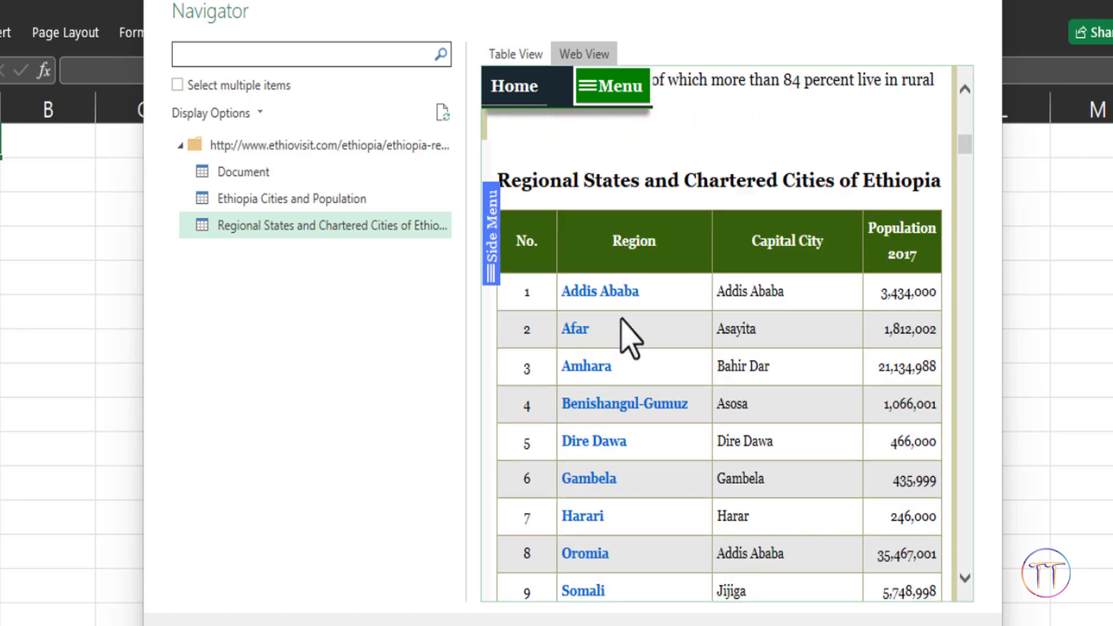
scroll(623, 324, down, 5)
scroll(623, 322, down, 4)
scroll(623, 322, down, 5)
scroll(623, 321, down, 5)
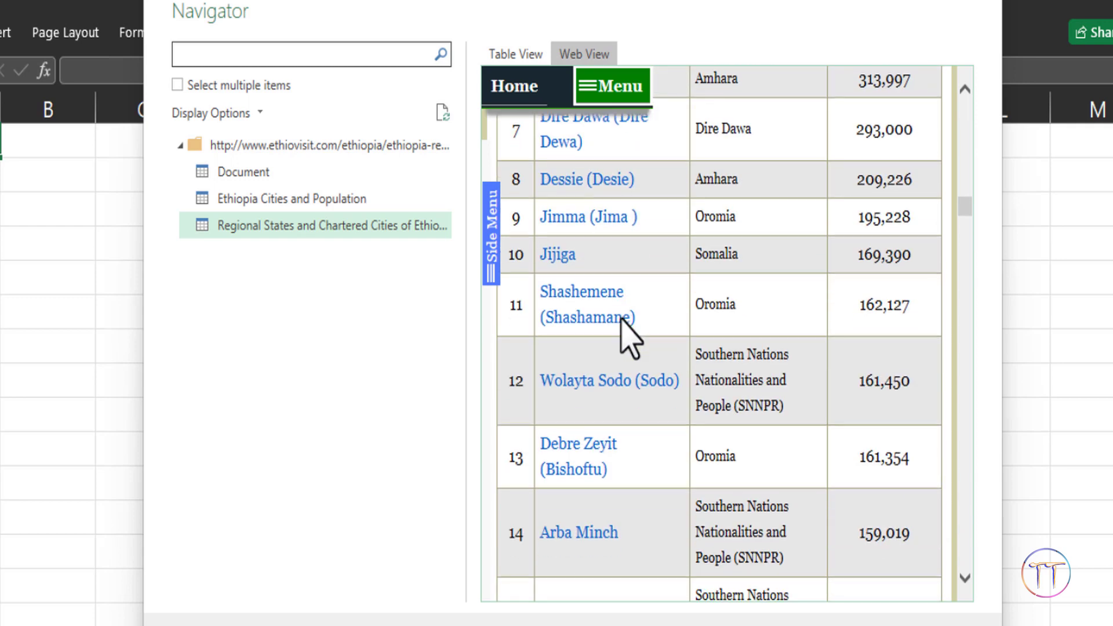
scroll(621, 335, down, 4)
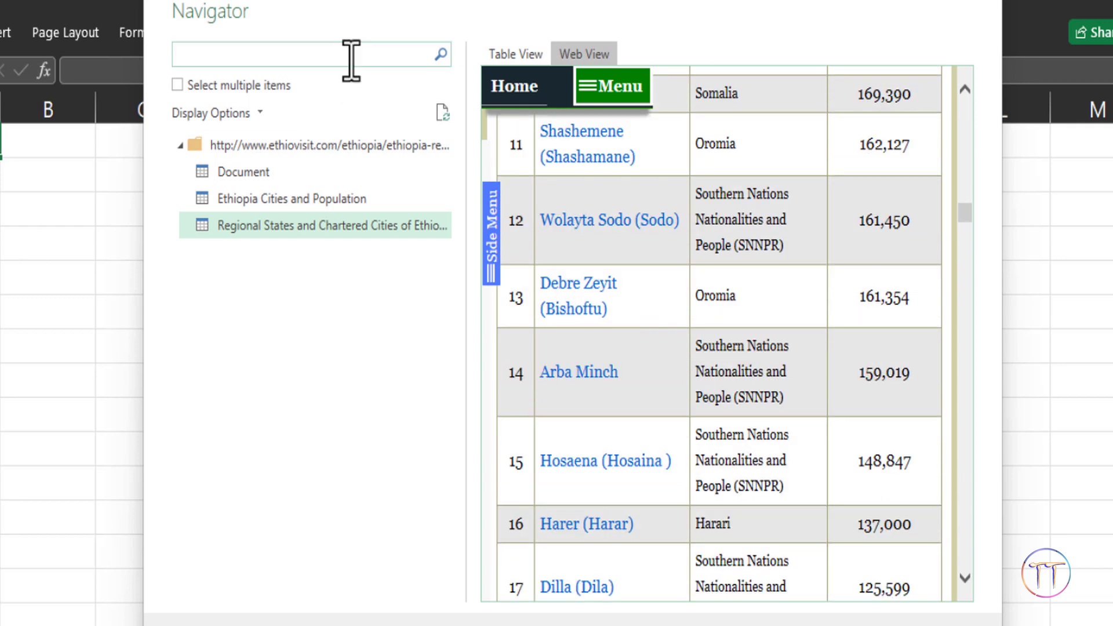
click(494, 54)
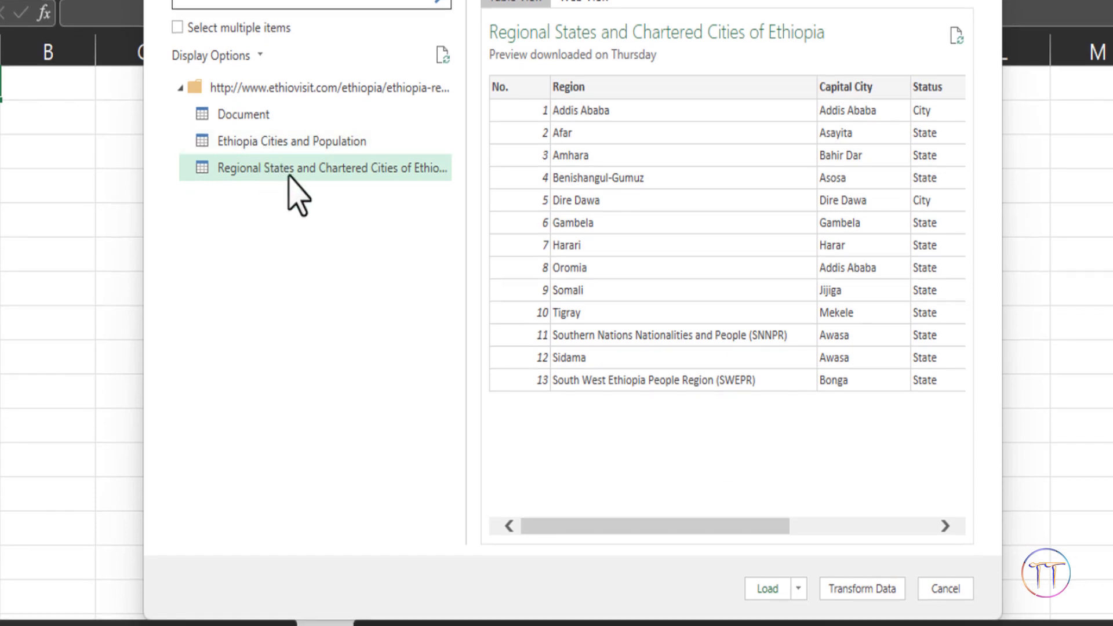
- Load the 13-row Ethiopia regions table into the worksheet and close the Queries & Connections pane
click(767, 588)
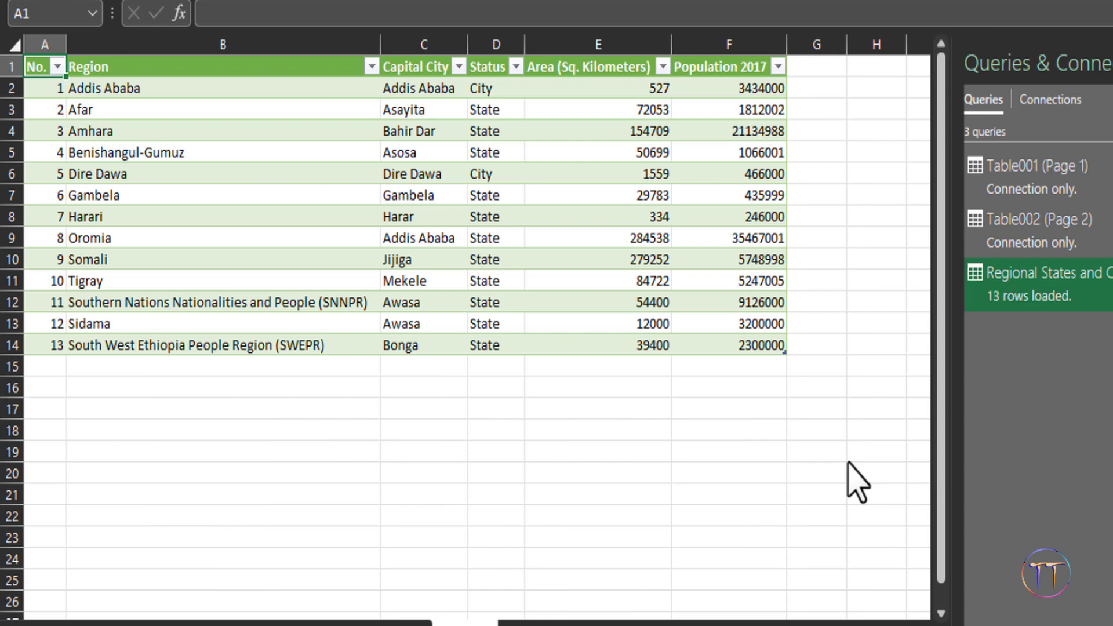
click(686, 383)
click(637, 259)
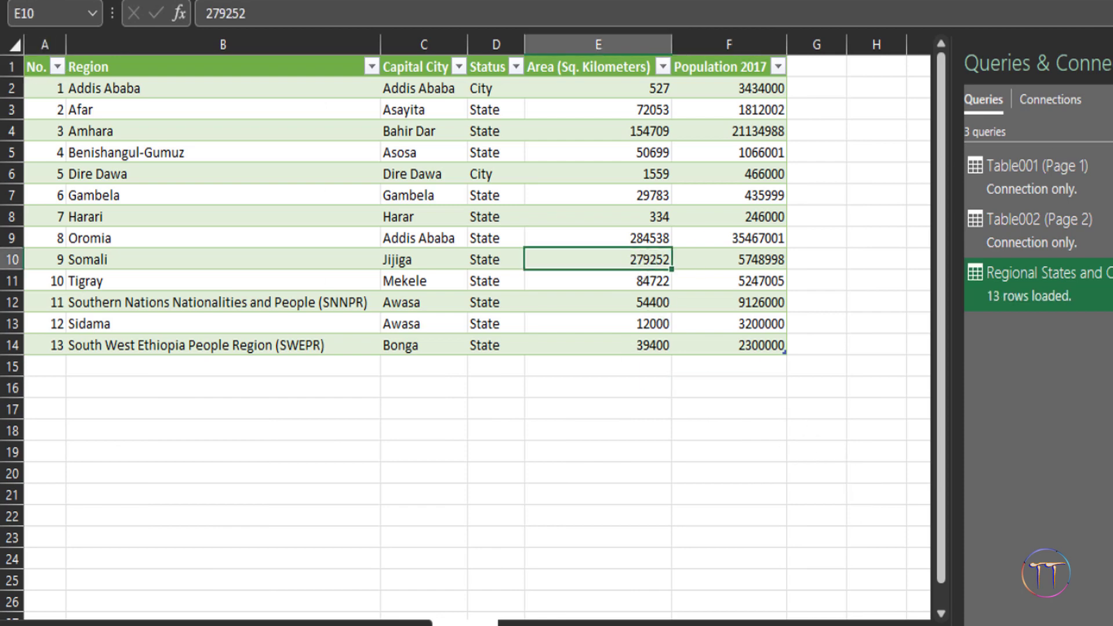
click(1105, 63)
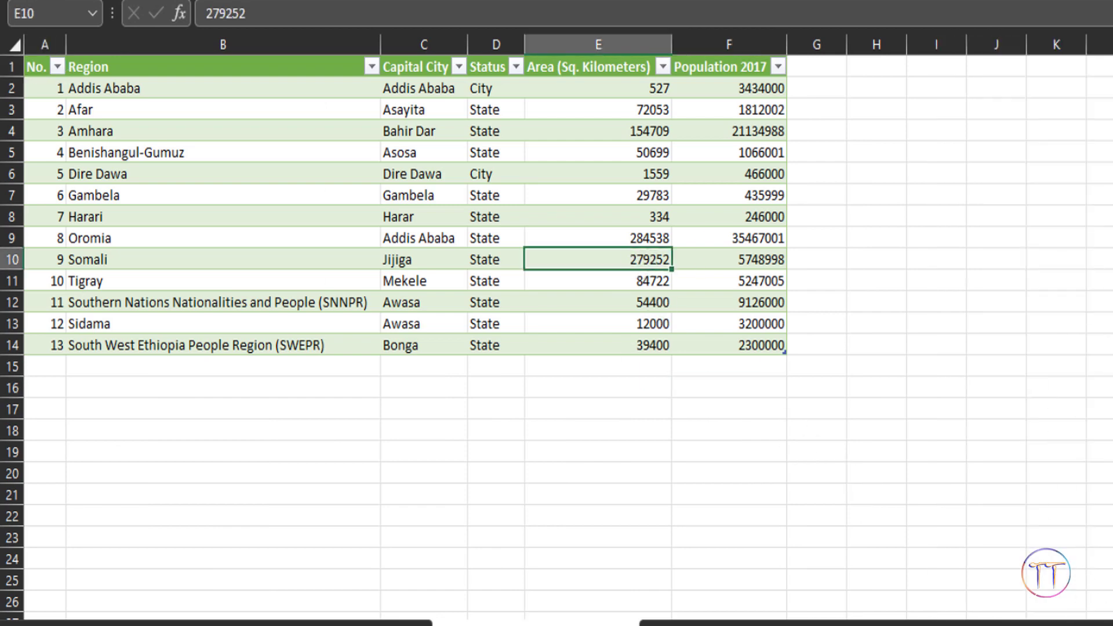
scroll(1052, 444, up, 4)
scroll(1051, 444, up, 1)
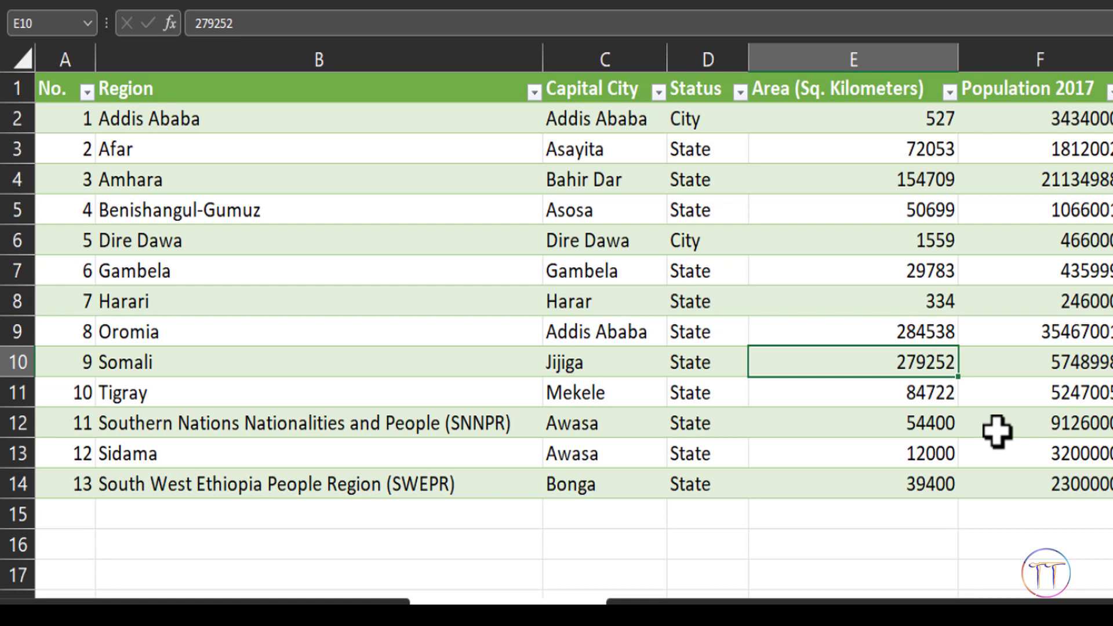
click(281, 142)
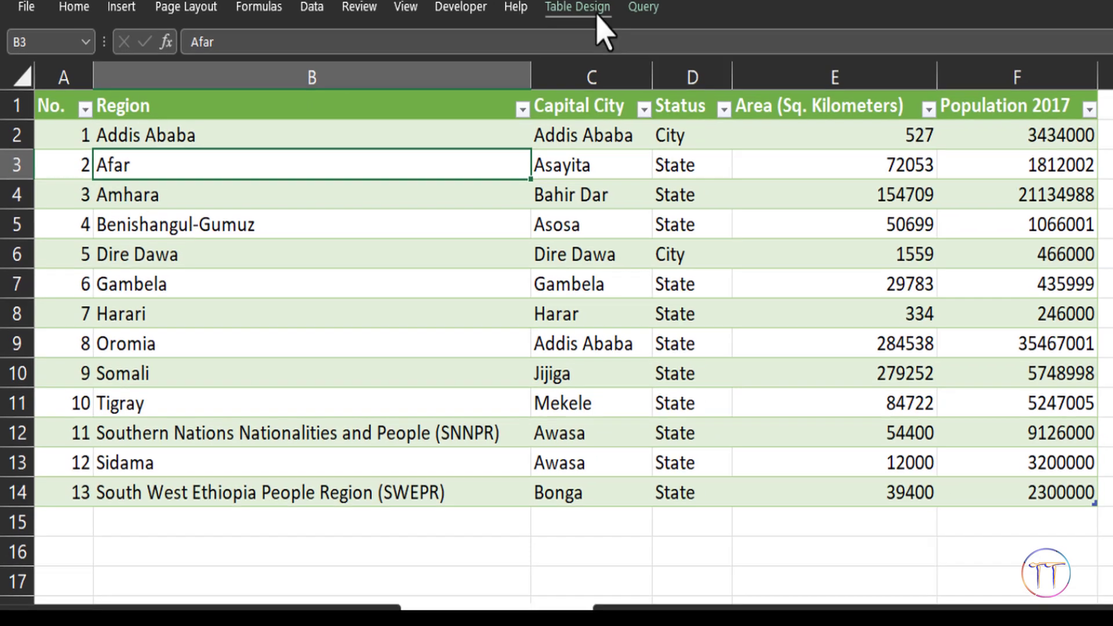
- Convert the imported regions table to a normal range, removing its query
click(542, 59)
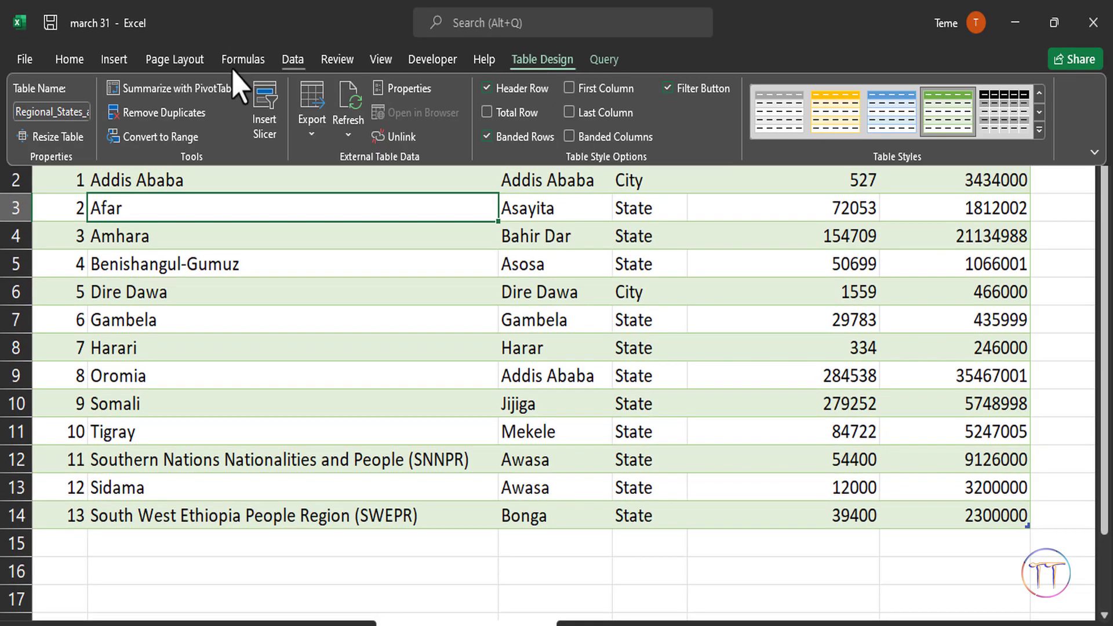
click(156, 138)
click(528, 396)
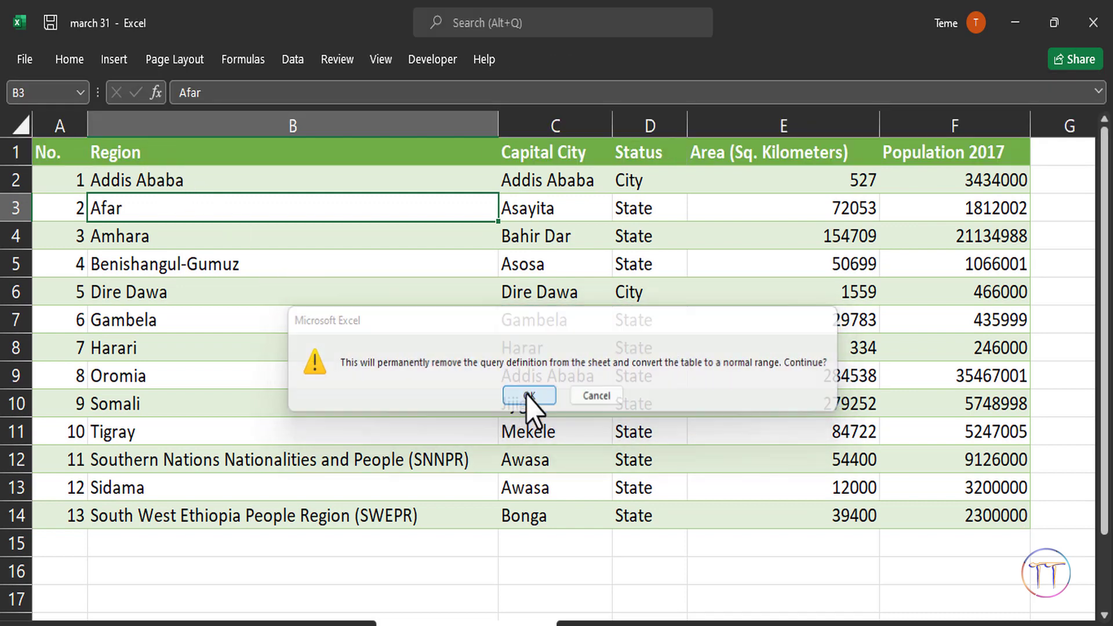
- Apply All Borders to every cell in A1:F14
click(232, 292)
mouse_move(58, 153)
mouse_down()
mouse_move(901, 184)
mouse_move(985, 516)
mouse_up()
click(70, 65)
click(243, 125)
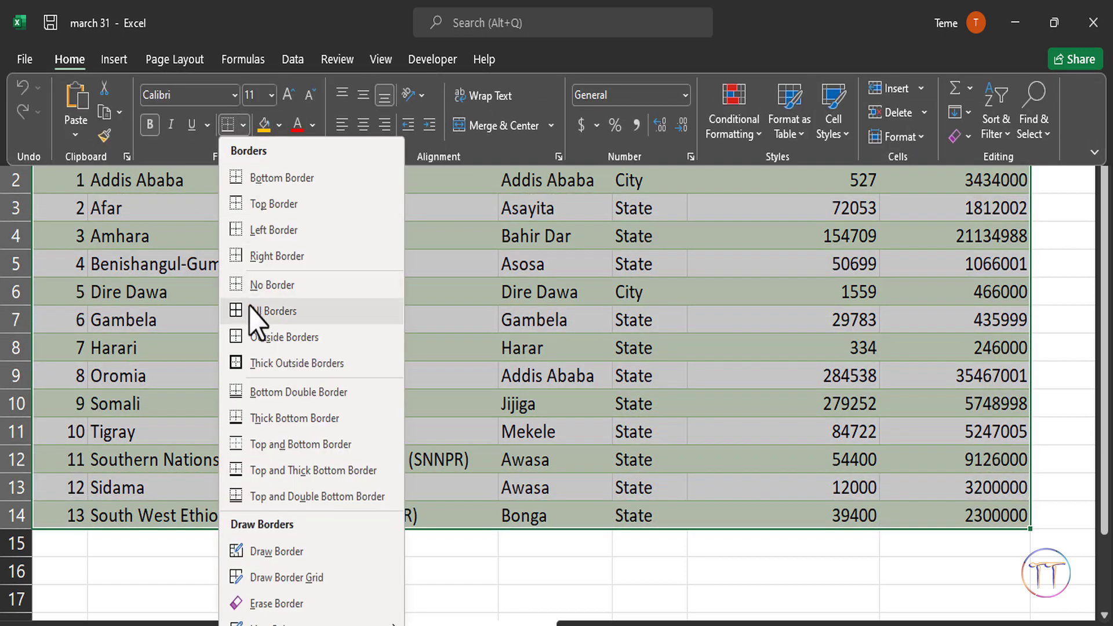
click(257, 310)
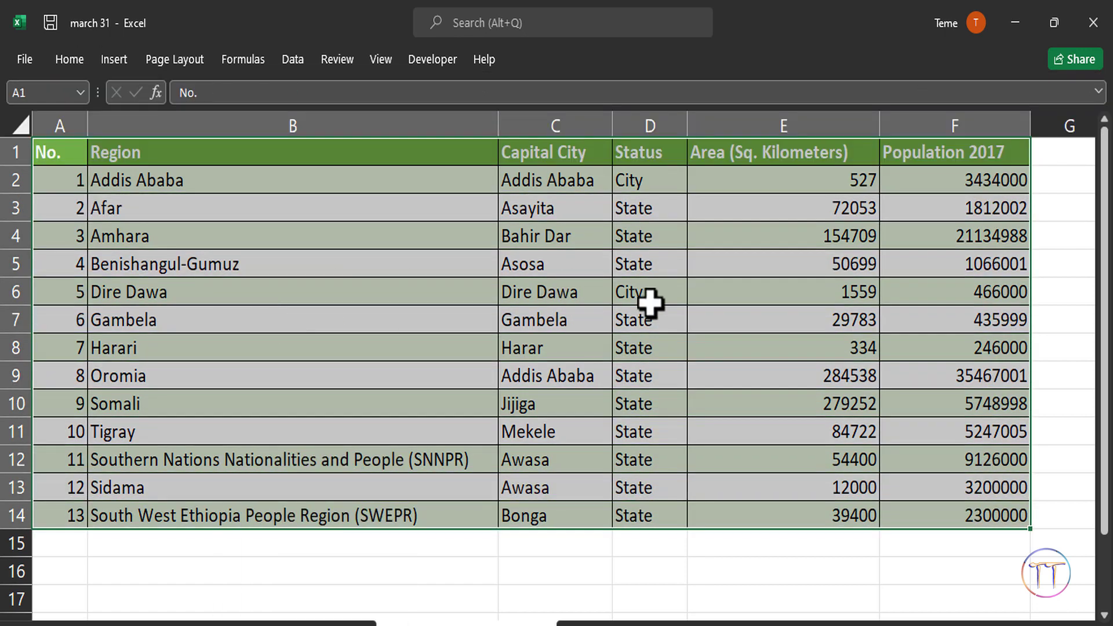
key(ctrl+Right)
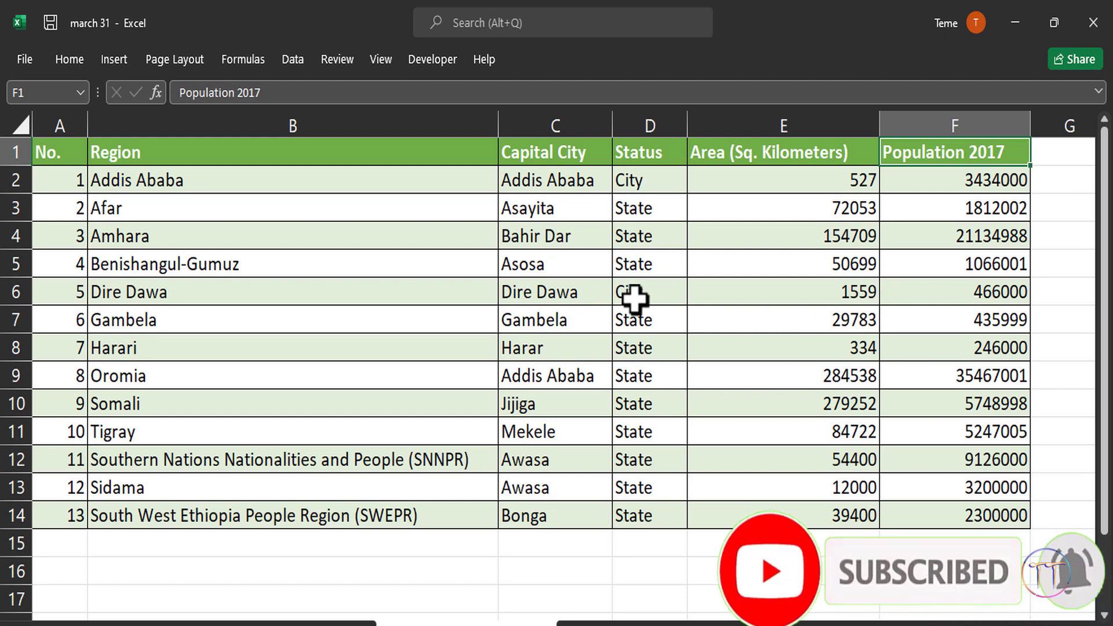
scroll(582, 280, down, 2)
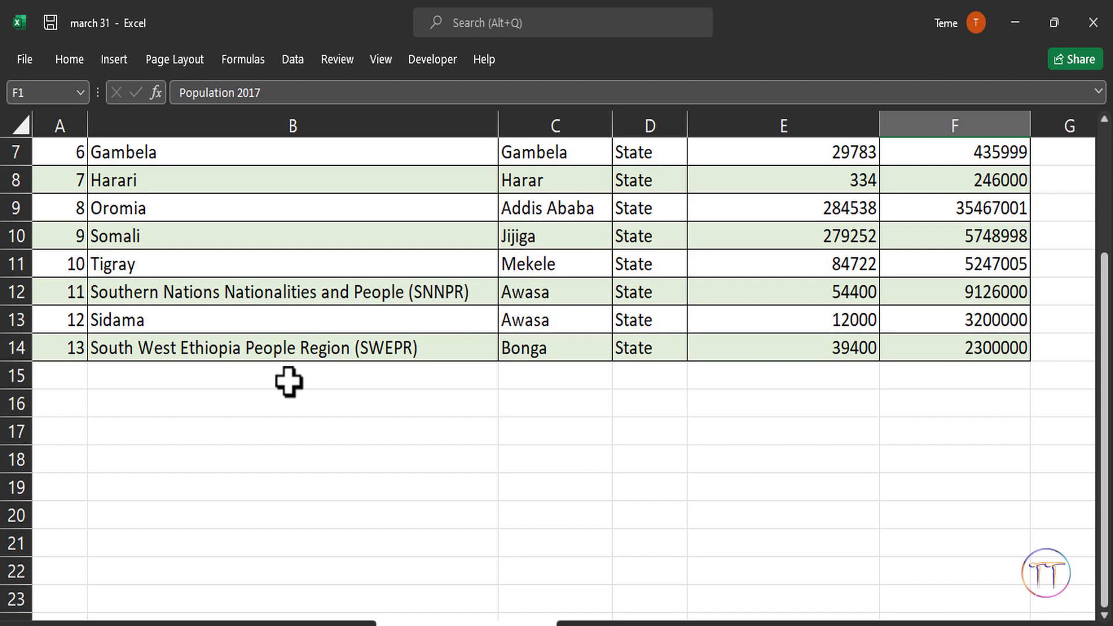
scroll(289, 381, up, 2)
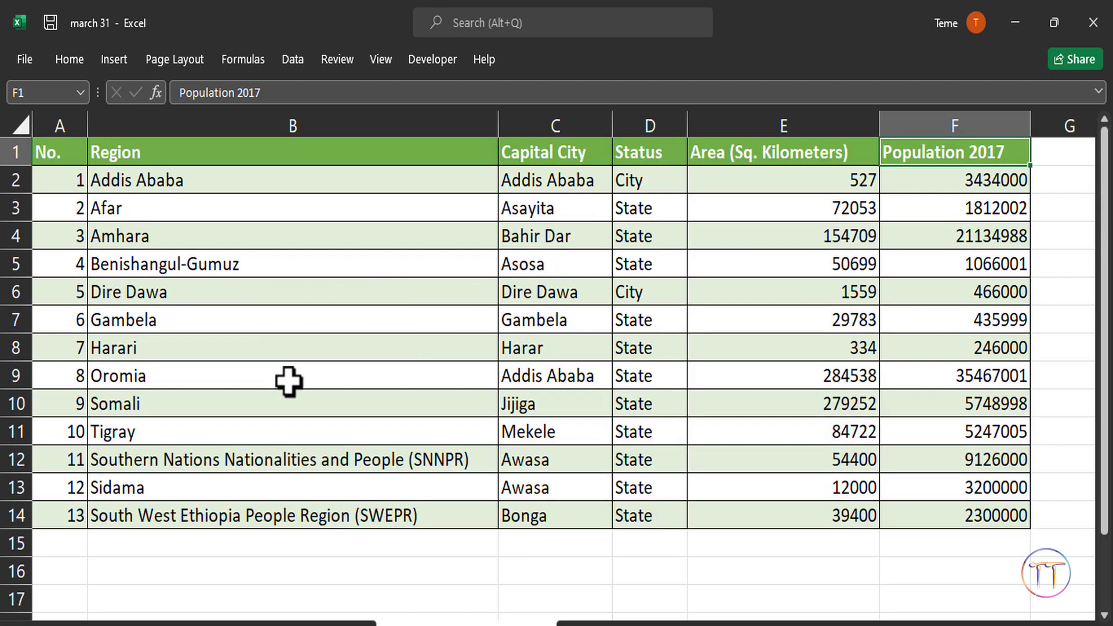